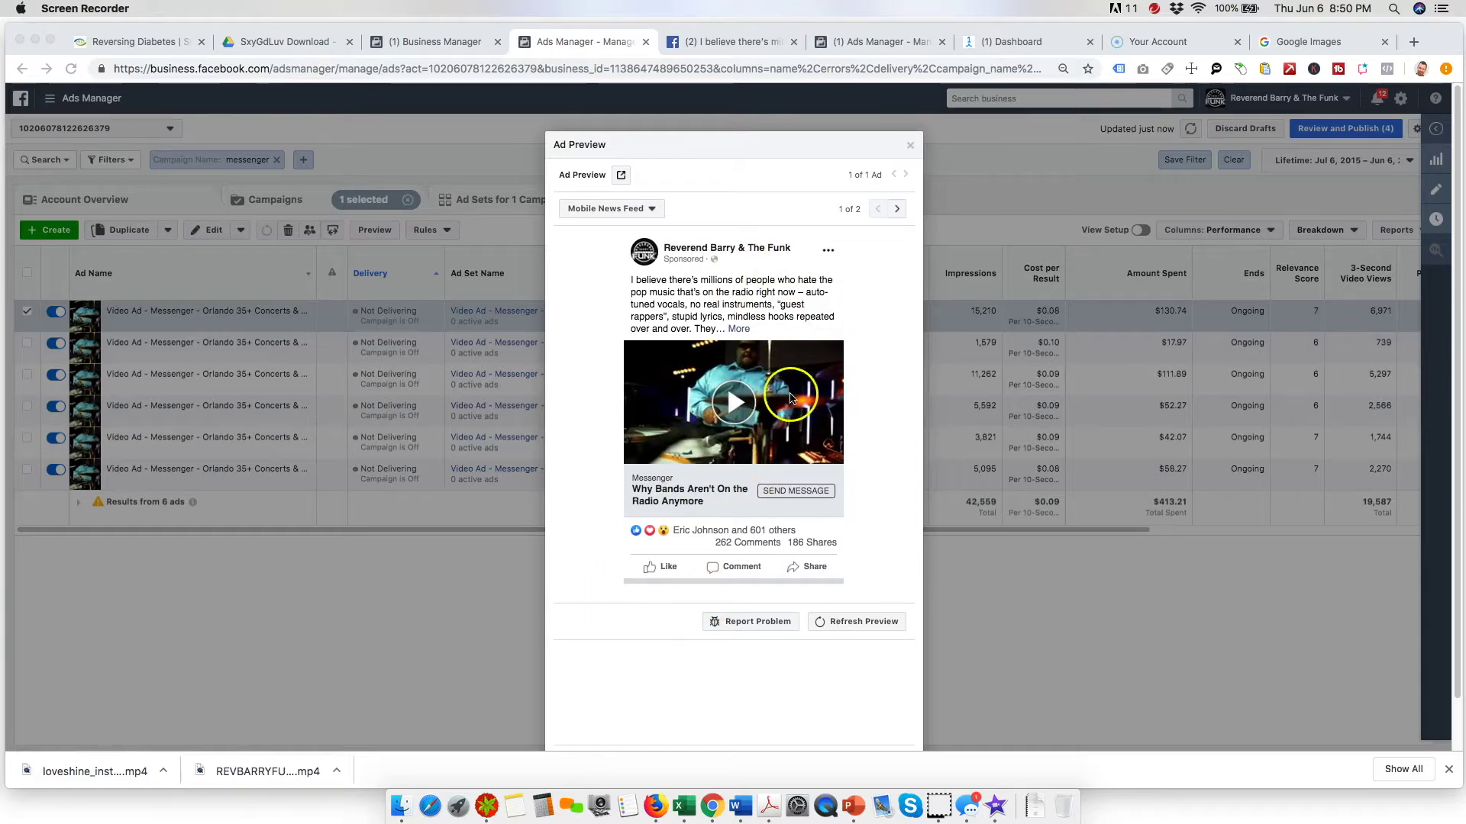
Examine the "Why Bands Aren't On the Radio Anymore" Messenger ad preview, its Facebook post's message chat and the ManyChat dashboard
{"action": "left_click", "coordinate": [855, 533]}
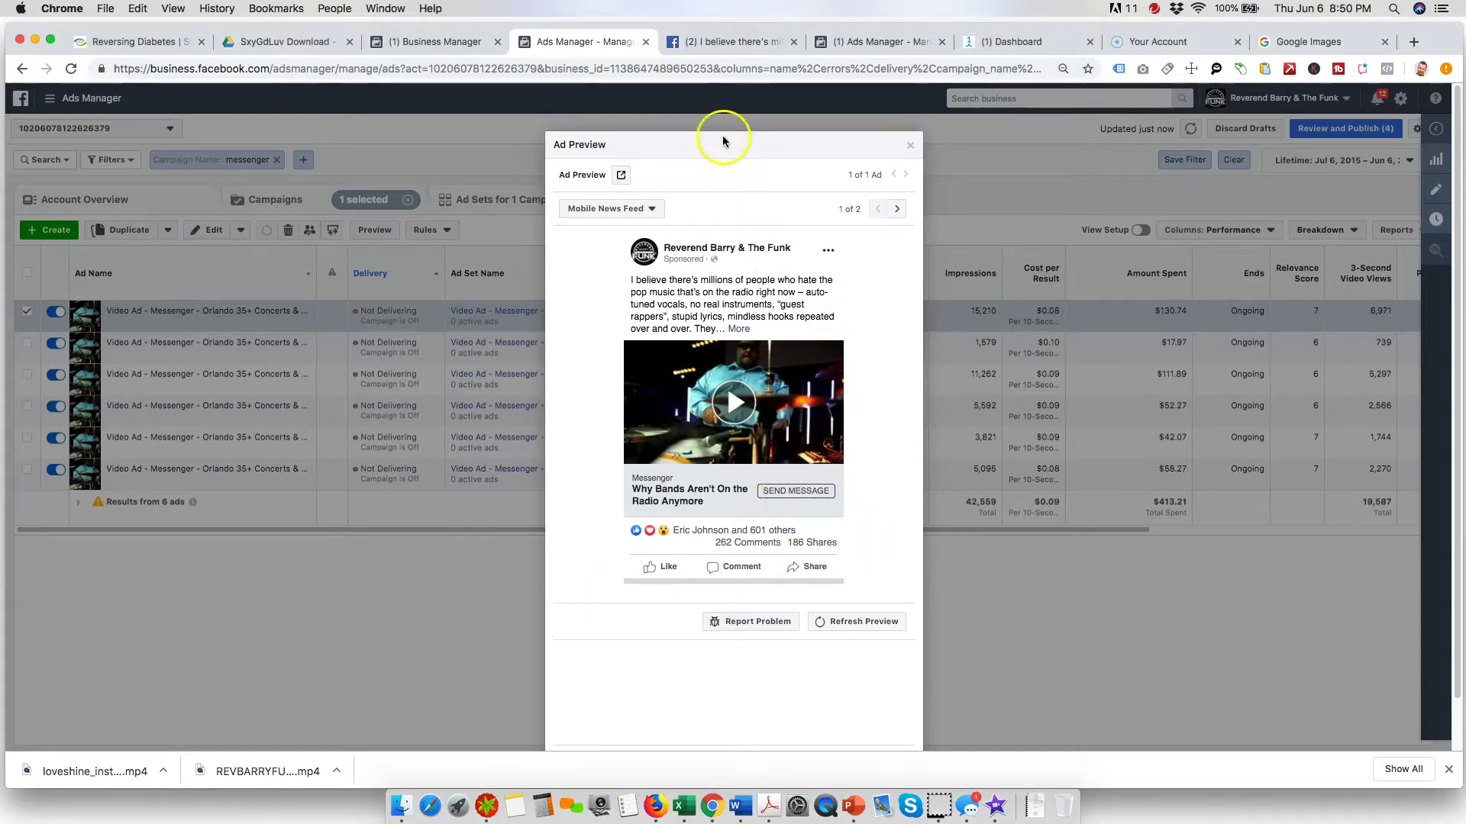
{"action": "left_click", "coordinate": [722, 48]}
{"action": "left_click", "coordinate": [806, 452]}
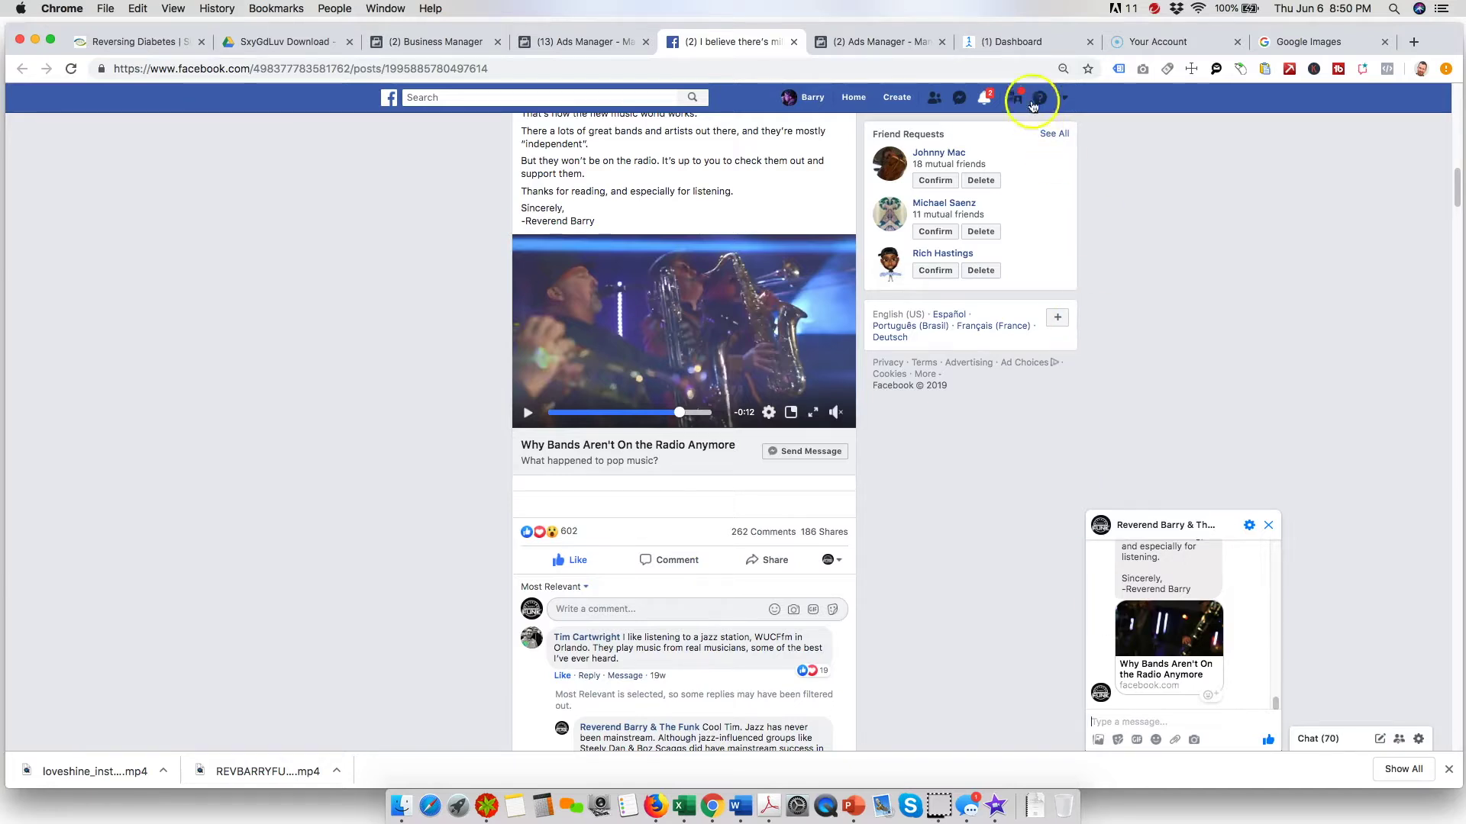
{"action": "left_click", "coordinate": [1015, 44]}
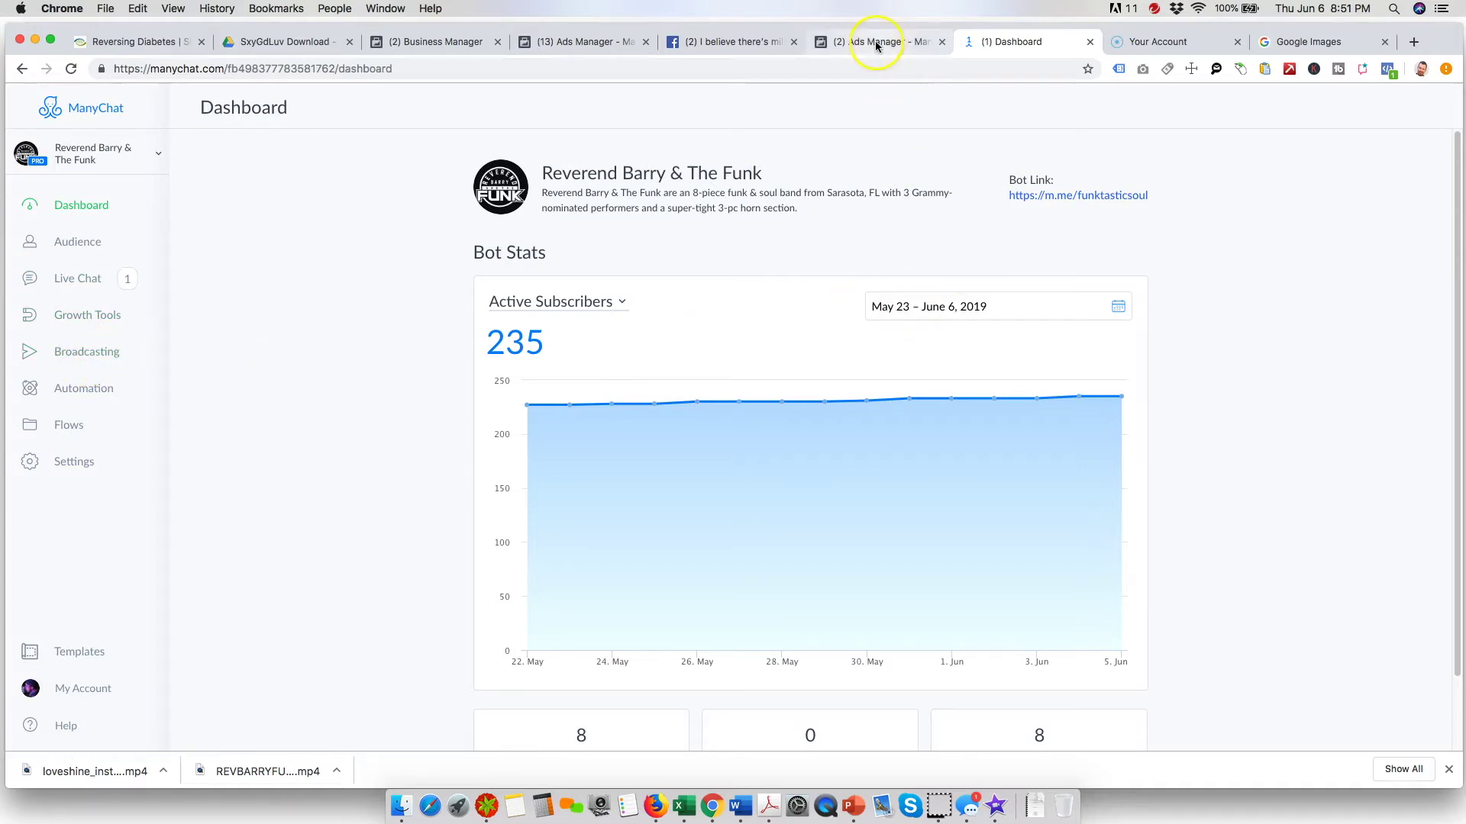
{"action": "left_click", "coordinate": [744, 46]}
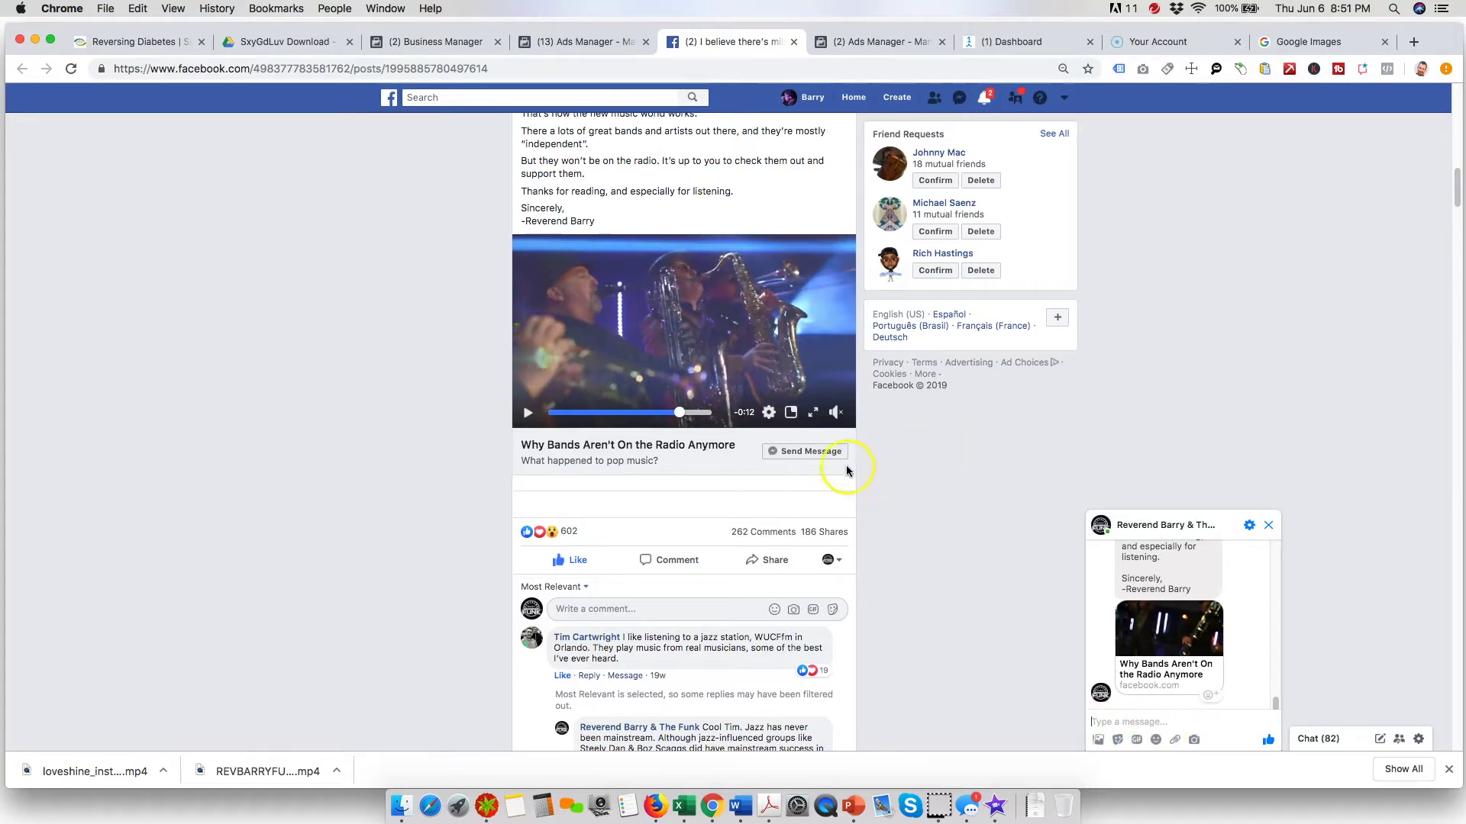
{"action": "left_click", "coordinate": [576, 42]}
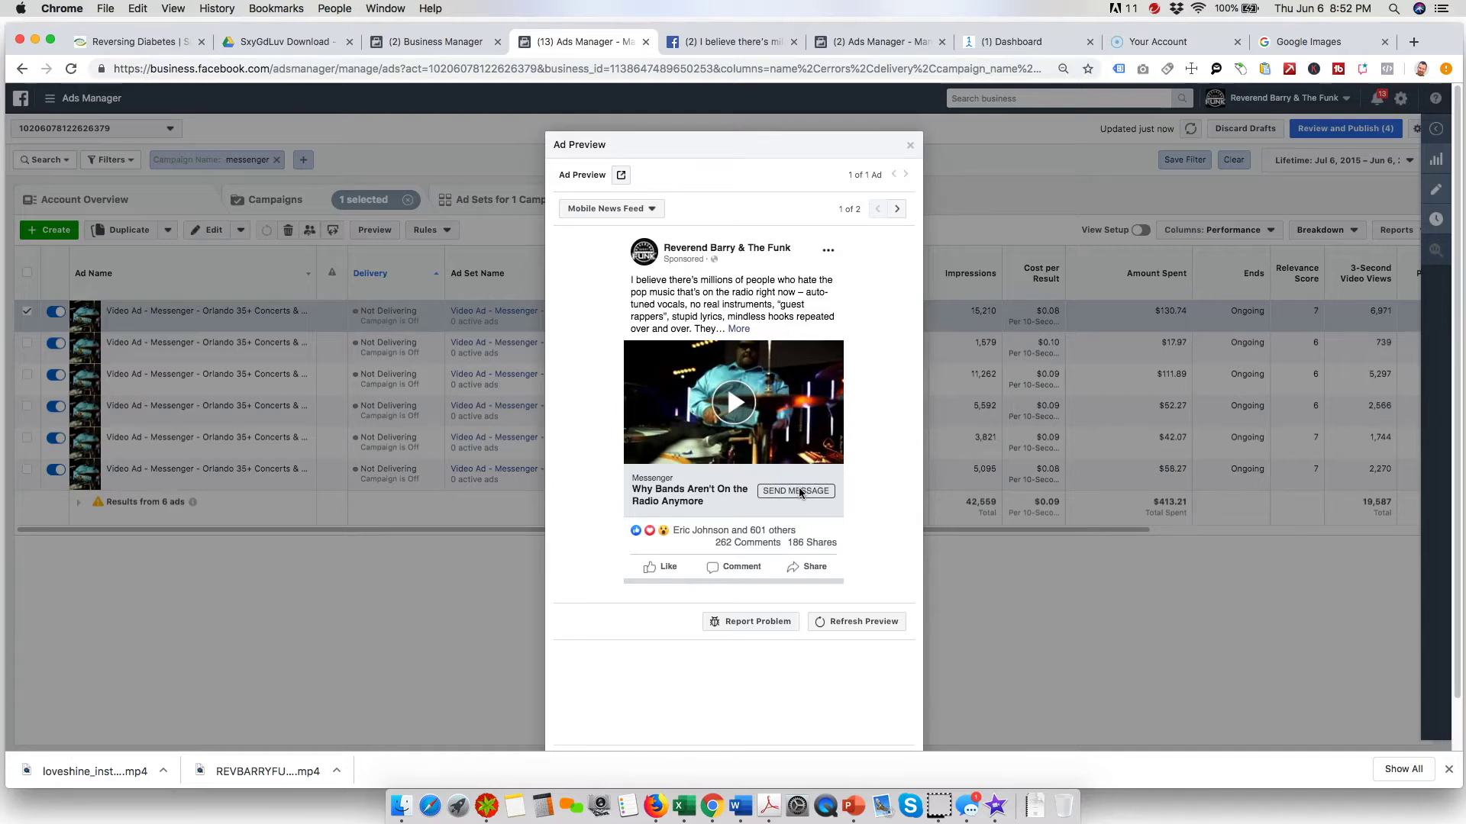
{"action": "left_click", "coordinate": [1013, 42]}
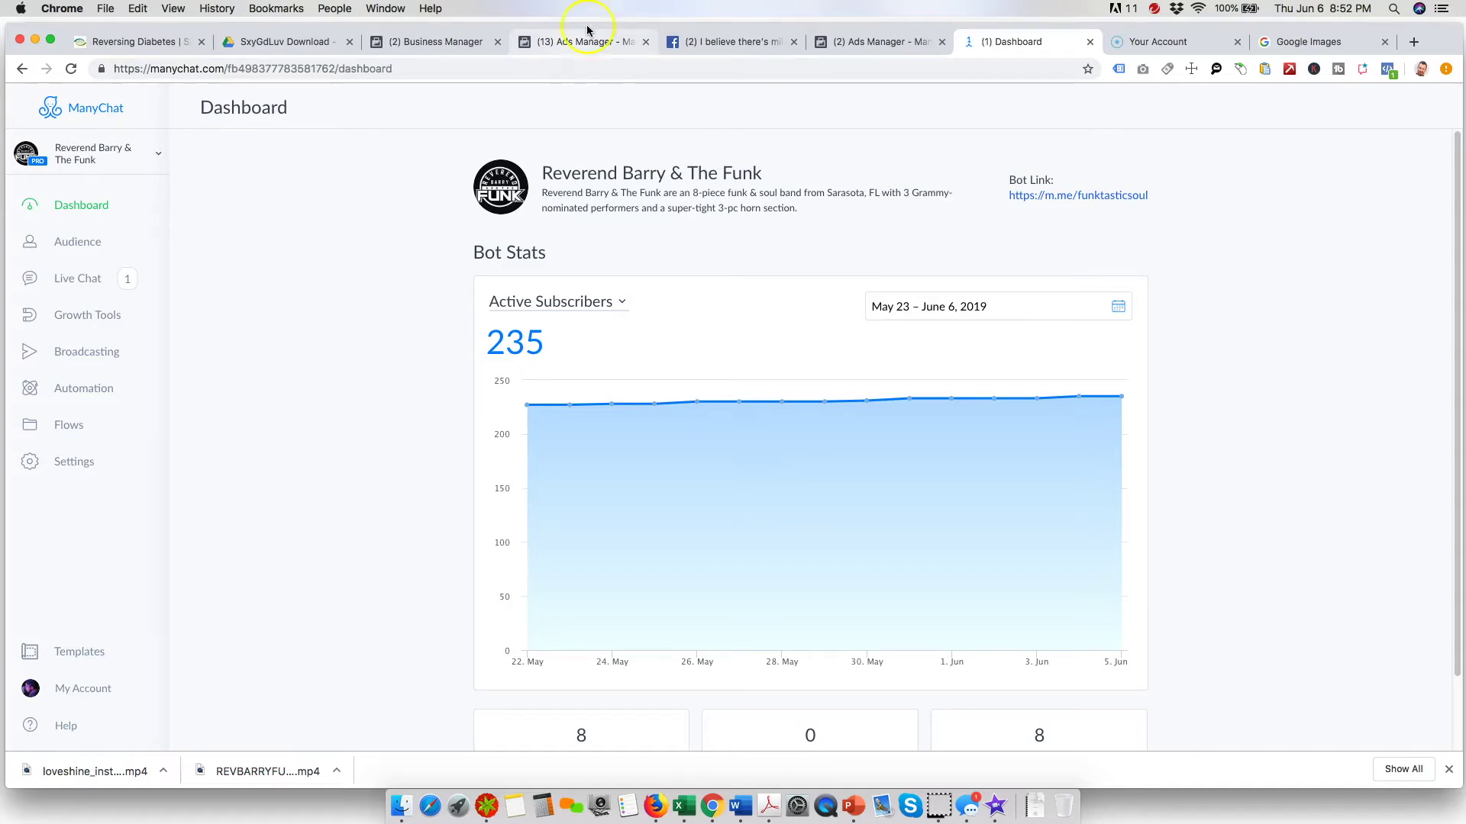
{"action": "left_click", "coordinate": [594, 53]}
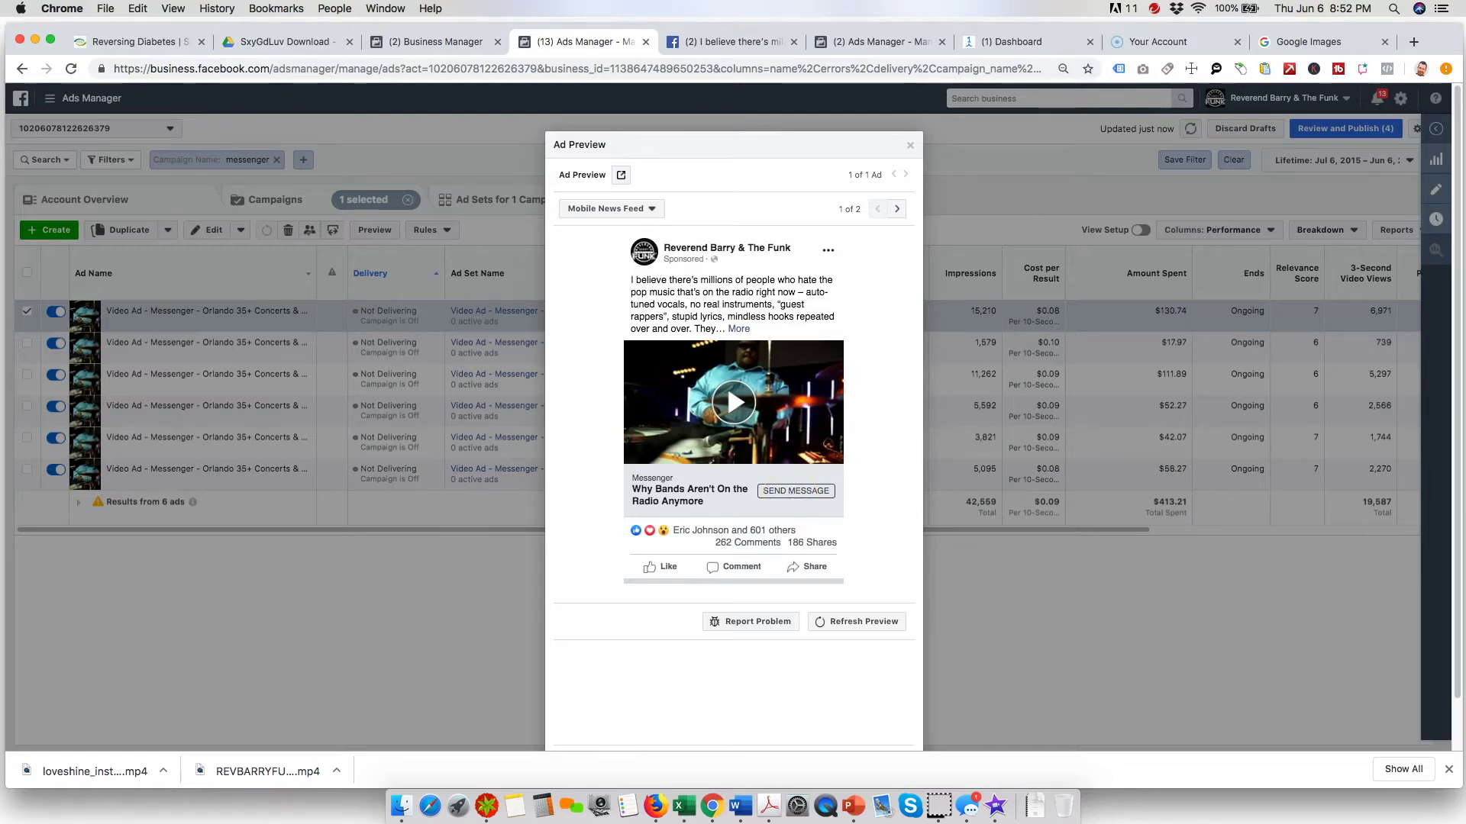
{"action": "left_click", "coordinate": [1019, 43]}
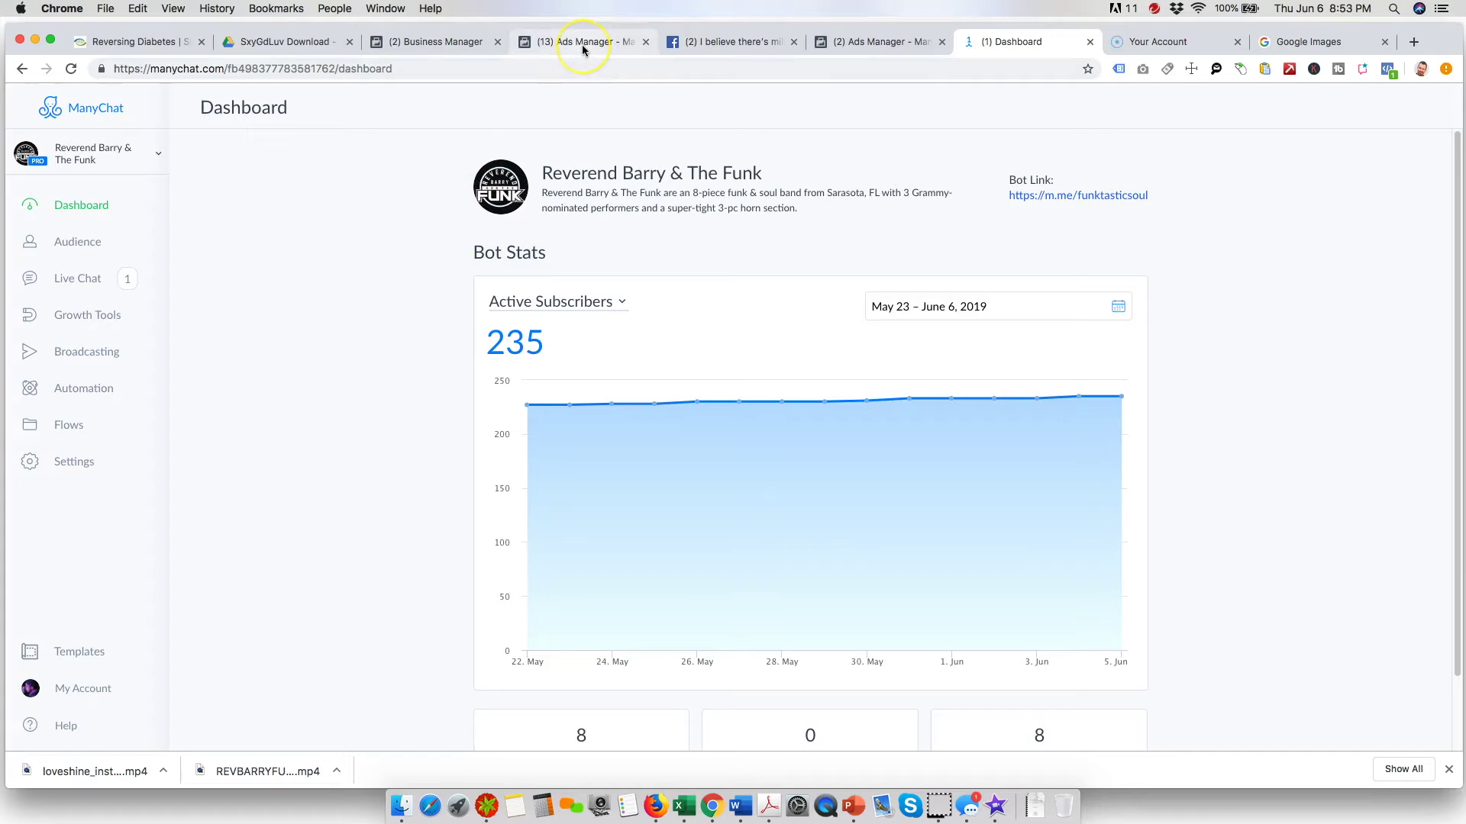
Look over the ManyChat dashboard and its web address, then the Local Lead Ad setup and the Messenger ad preview in Ads Manager
{"action": "left_click", "coordinate": [196, 329]}
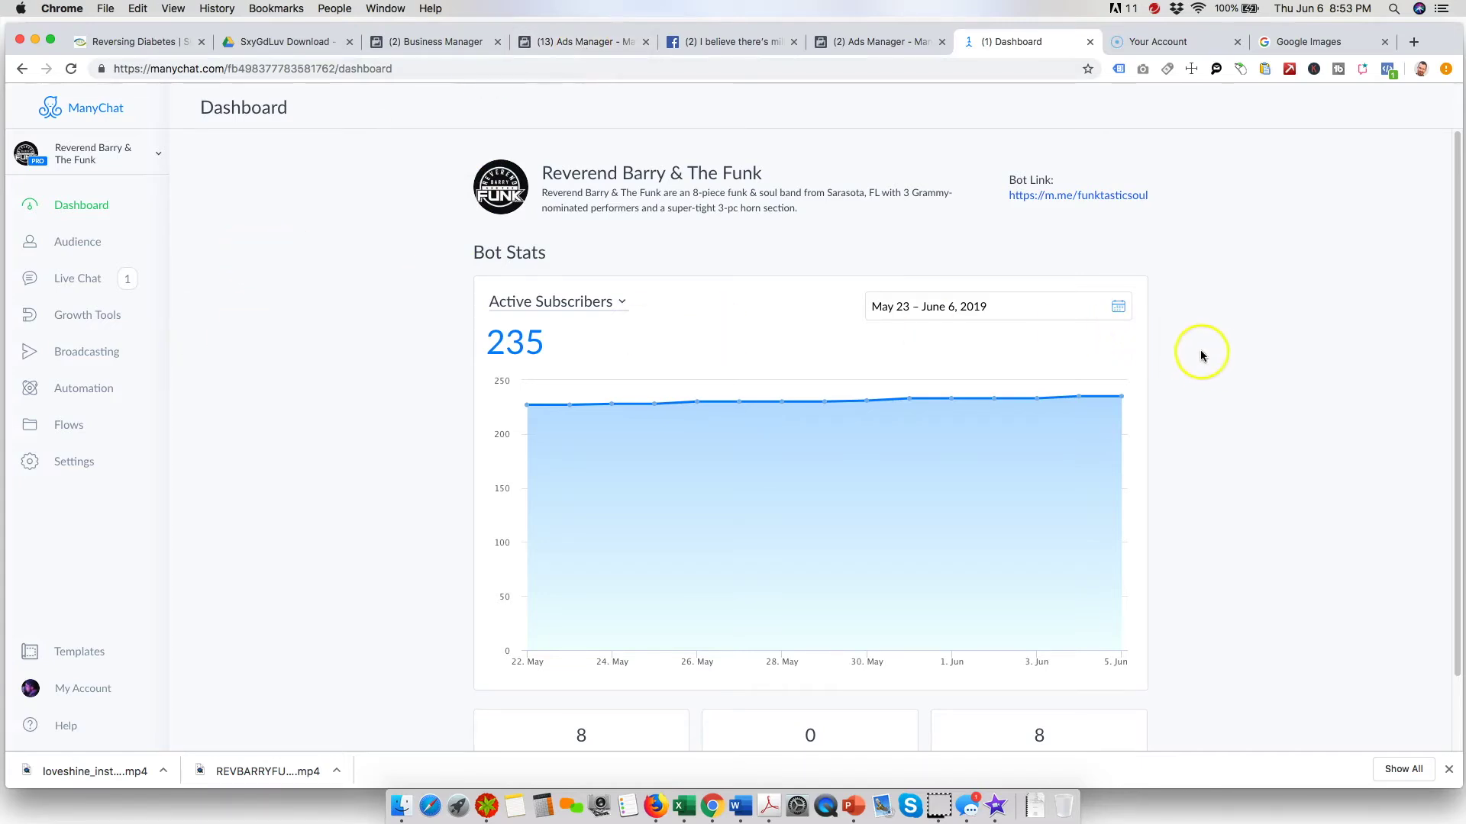
{"action": "left_click_drag", "start_coordinate": [225, 68], "coordinate": [150, 68]}
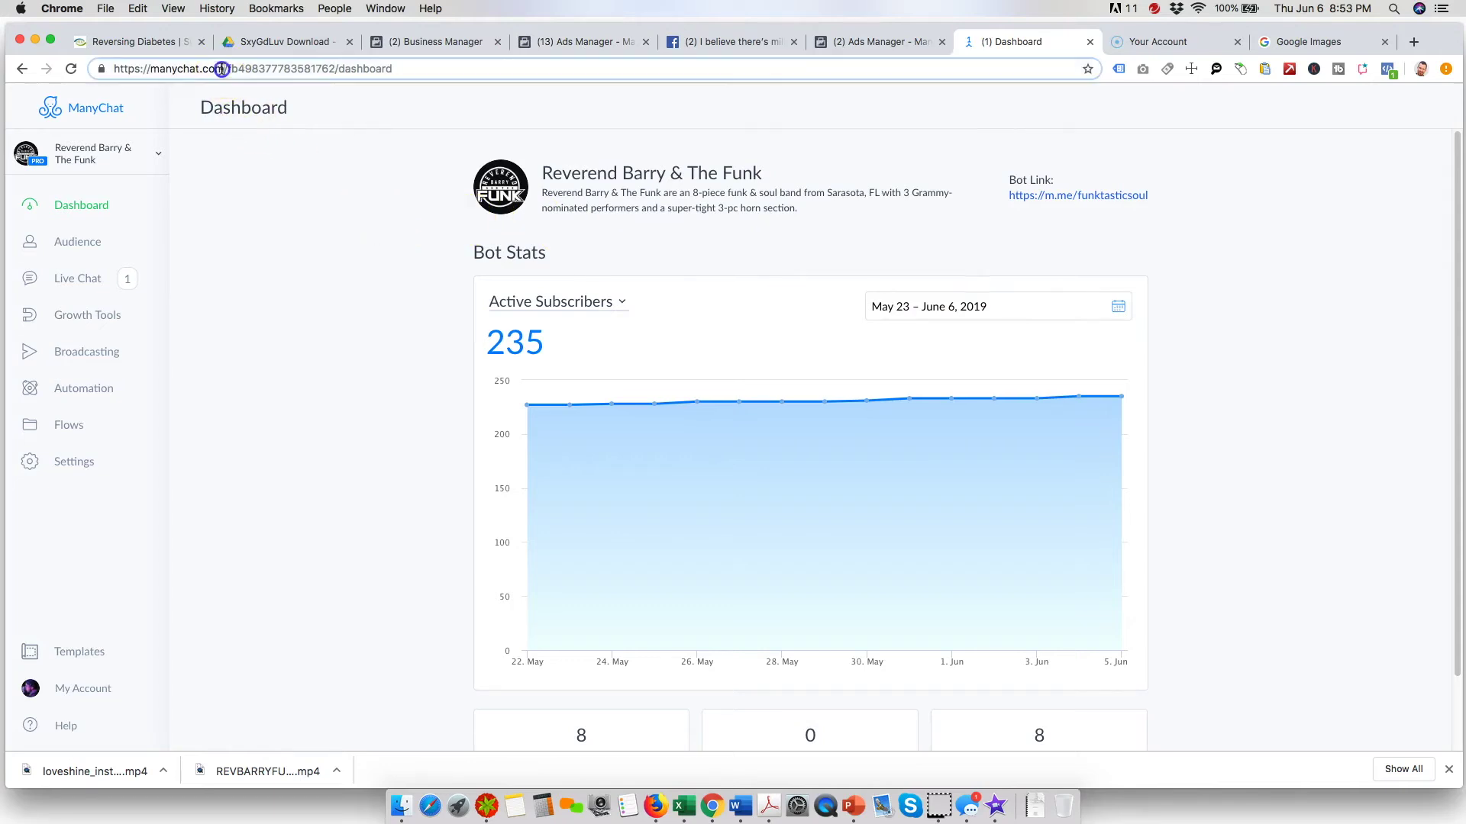
{"action": "left_click", "coordinate": [300, 322]}
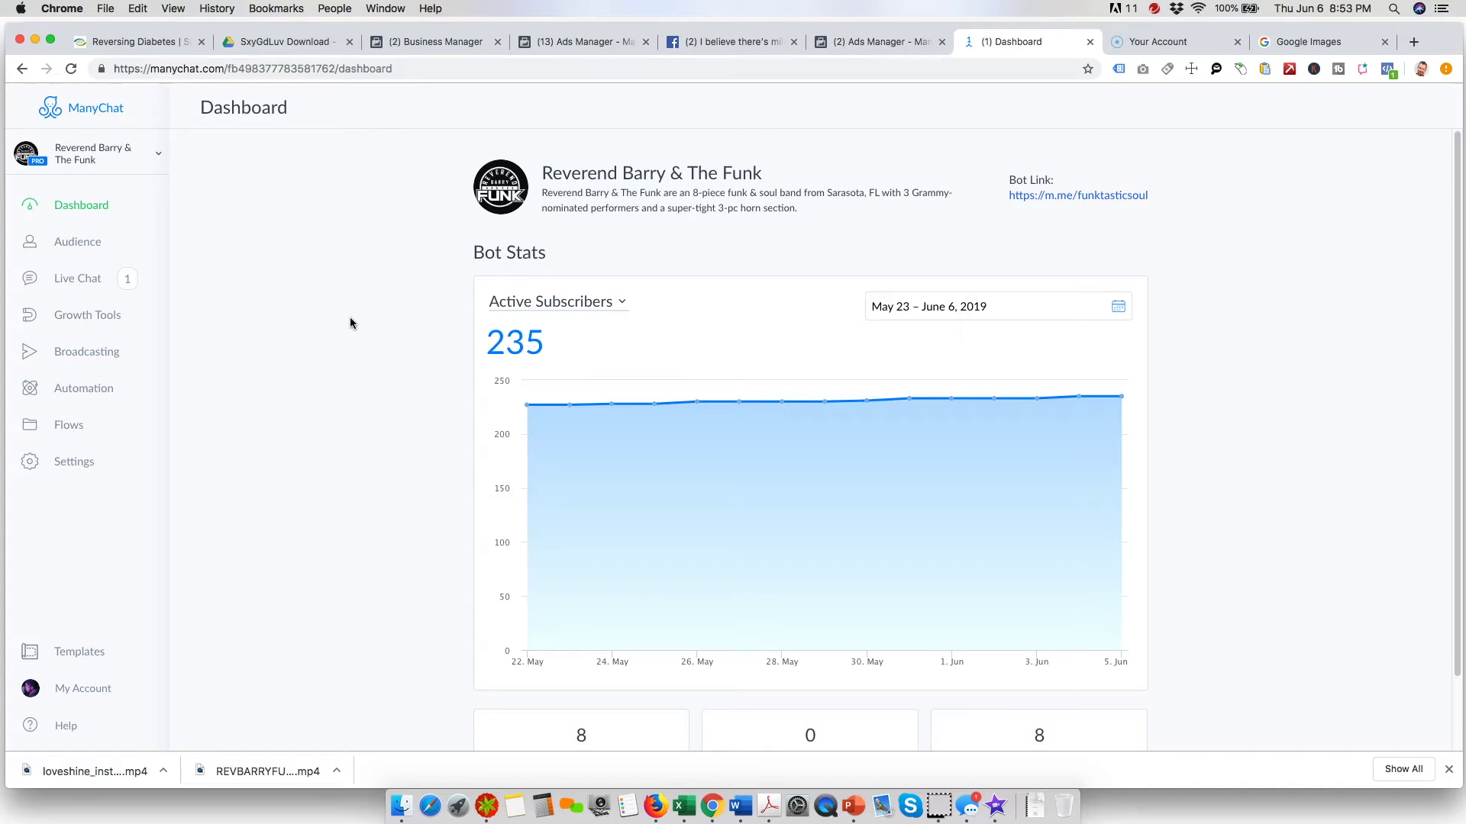
{"action": "left_click", "coordinate": [714, 42]}
{"action": "left_click", "coordinate": [844, 42]}
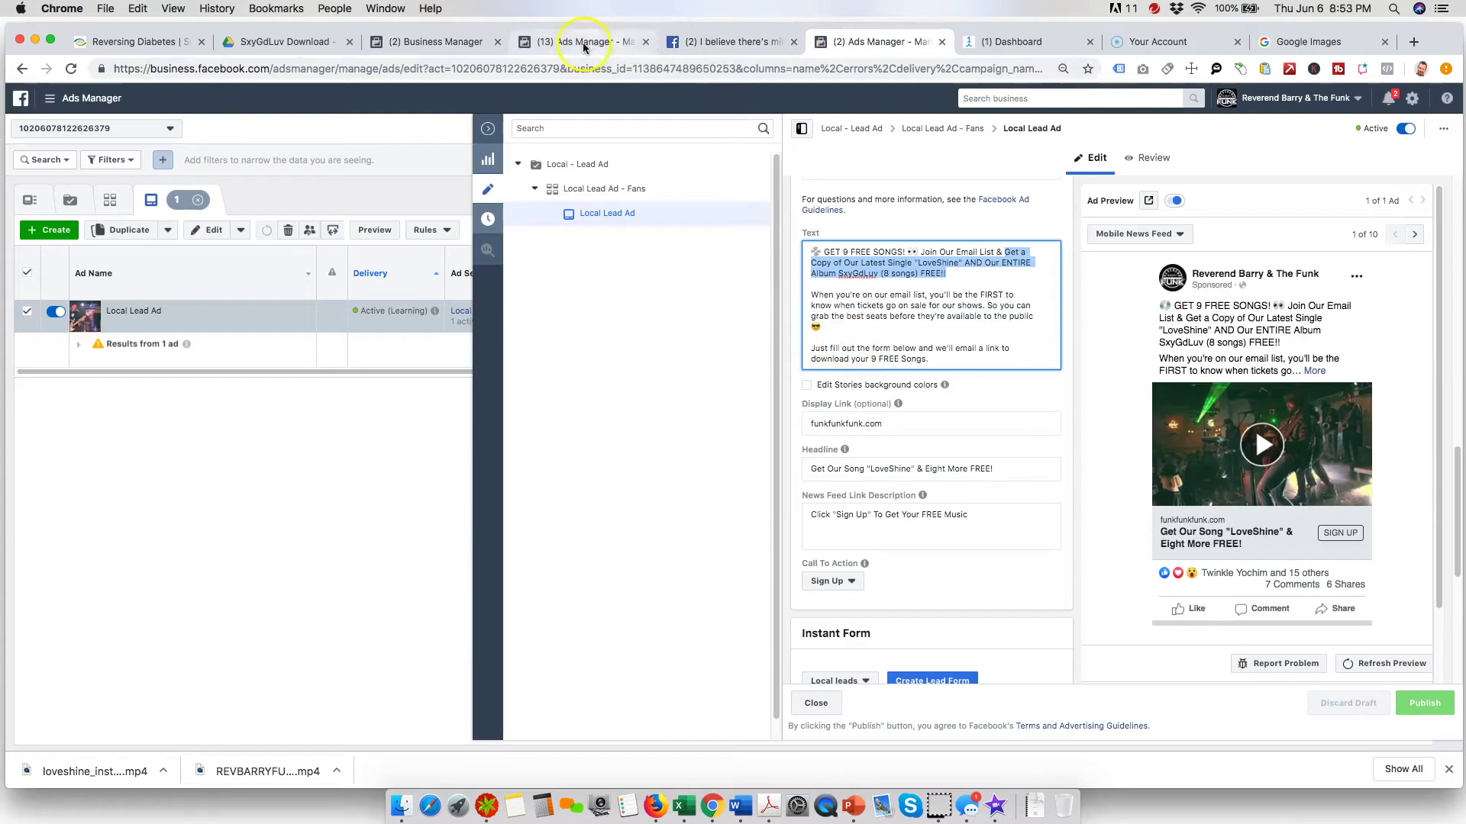
{"action": "left_click", "coordinate": [623, 47]}
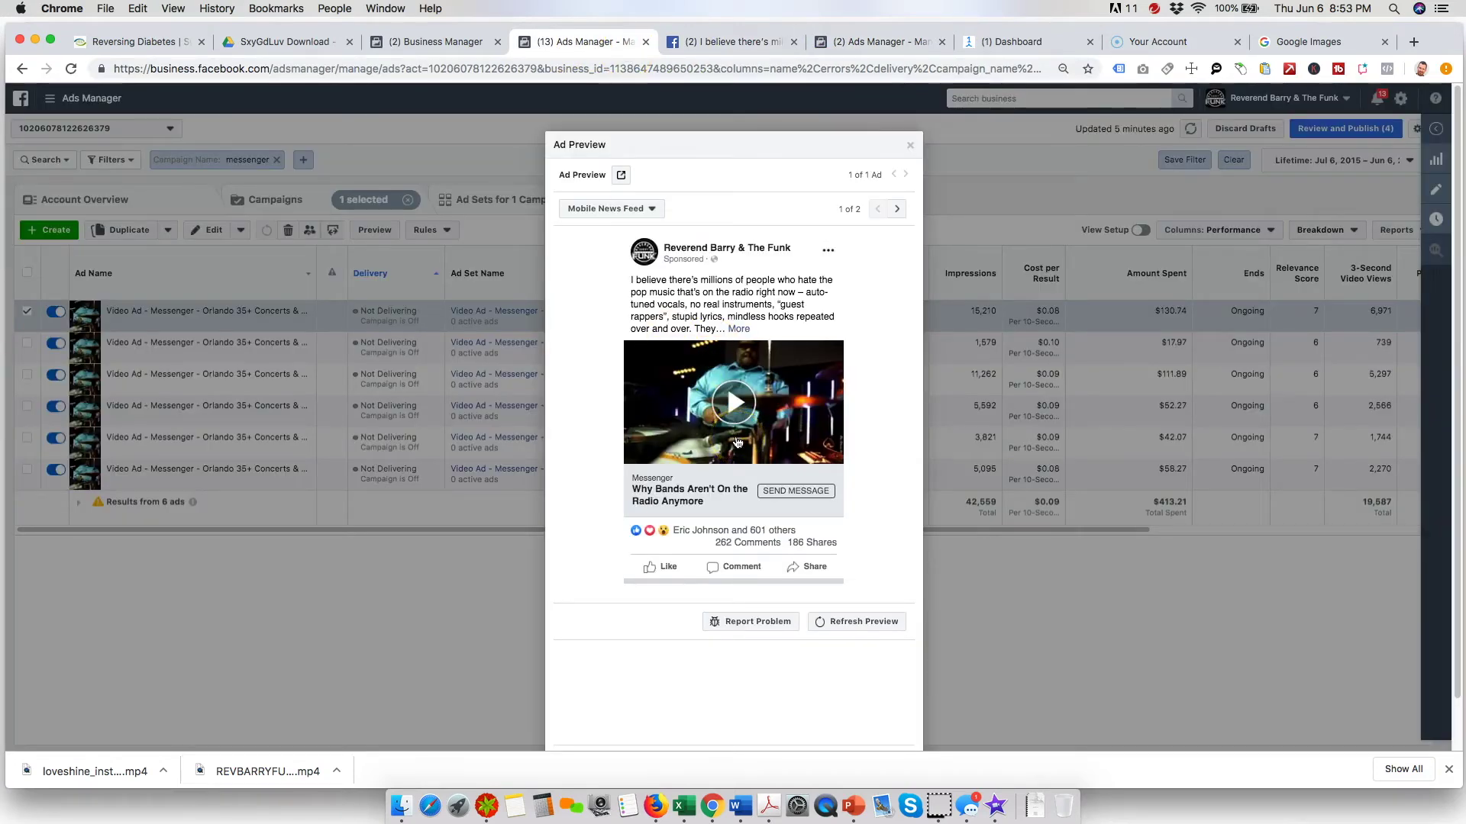
{"action": "left_click", "coordinate": [1016, 43]}
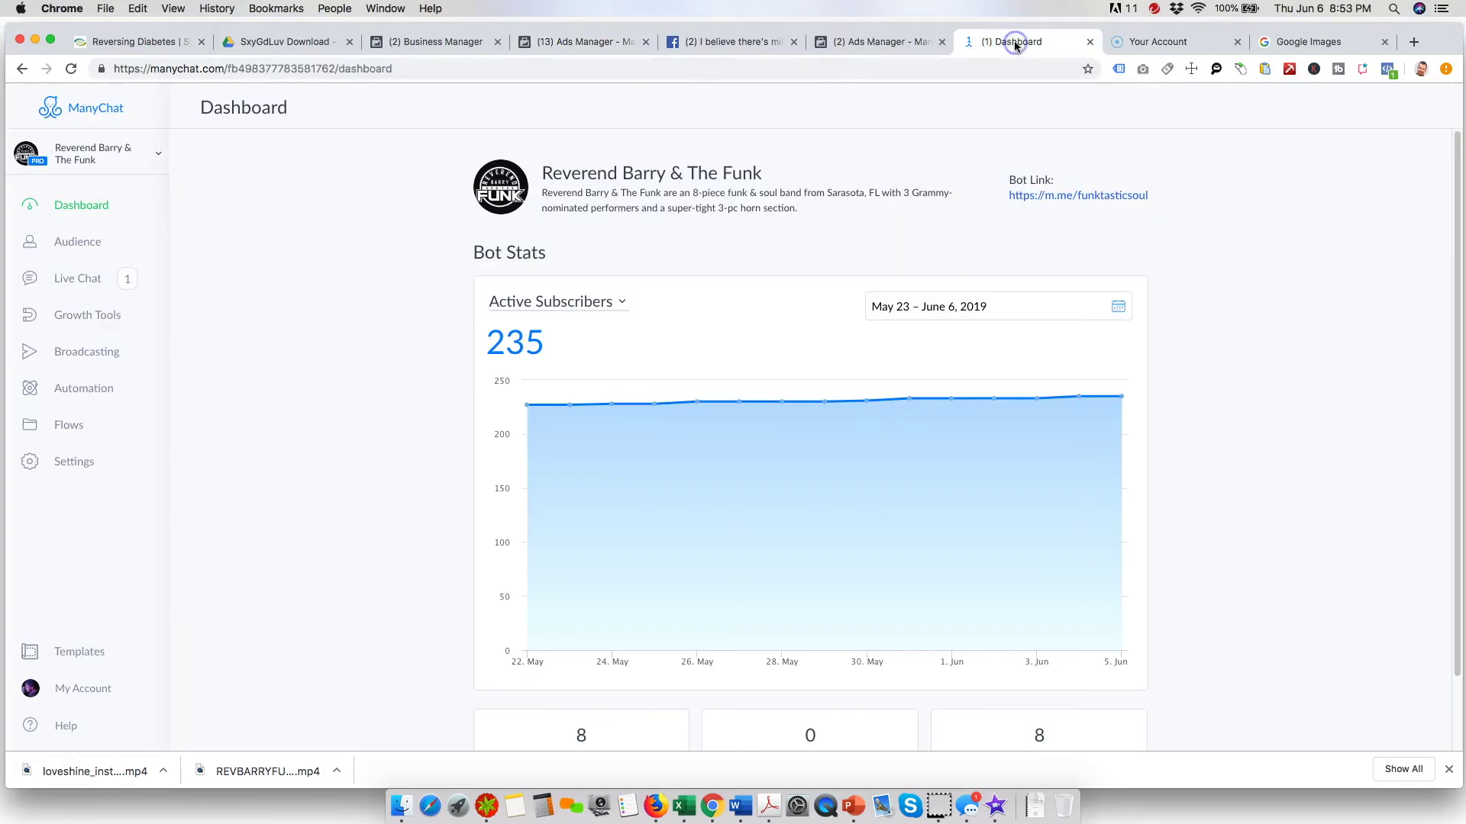
{"action": "left_click", "coordinate": [345, 320]}
{"action": "left_click", "coordinate": [328, 352]}
{"action": "left_click", "coordinate": [272, 244]}
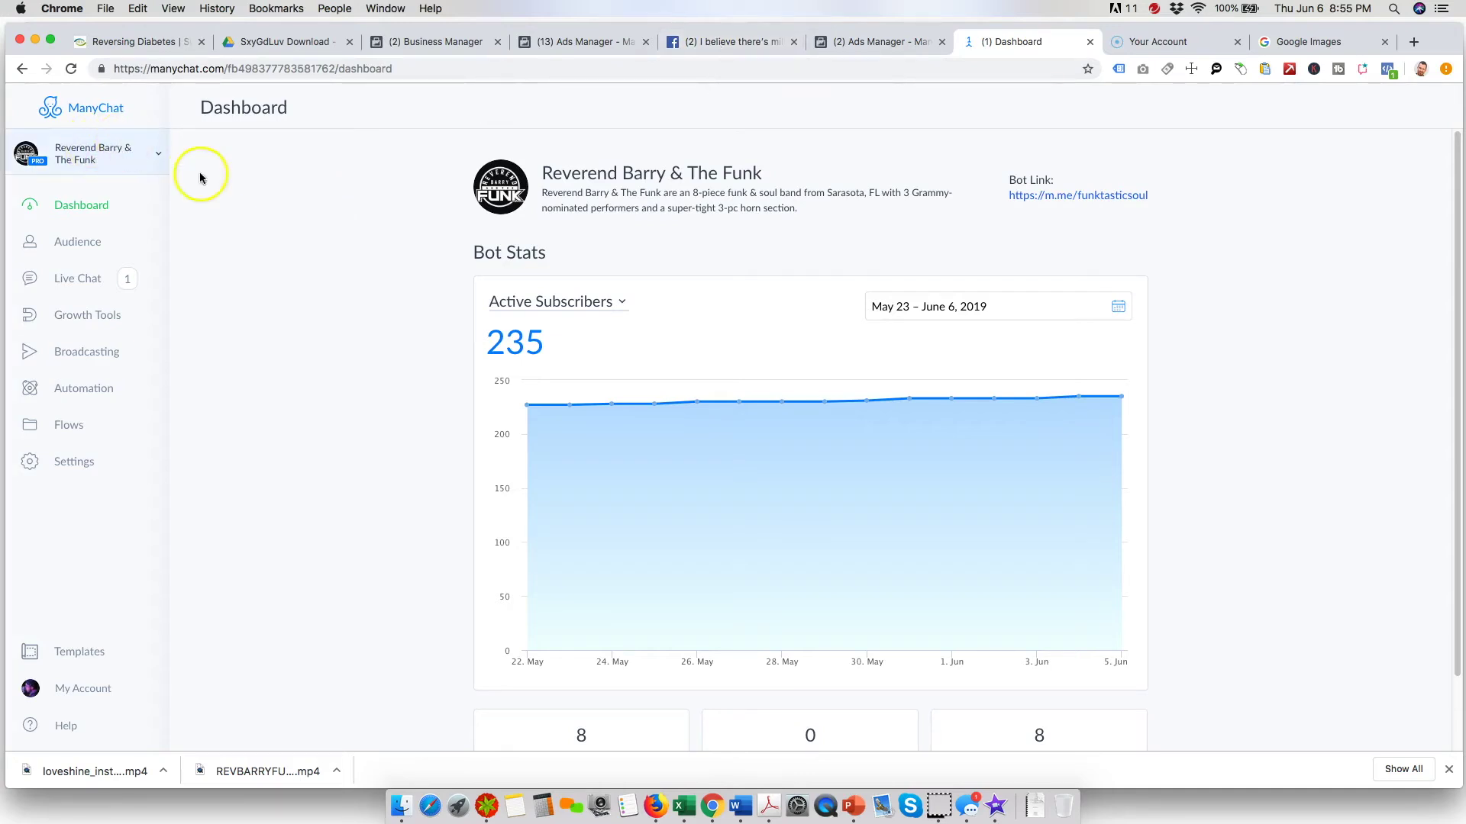
{"action": "left_click", "coordinate": [130, 155]}
{"action": "left_click", "coordinate": [157, 155]}
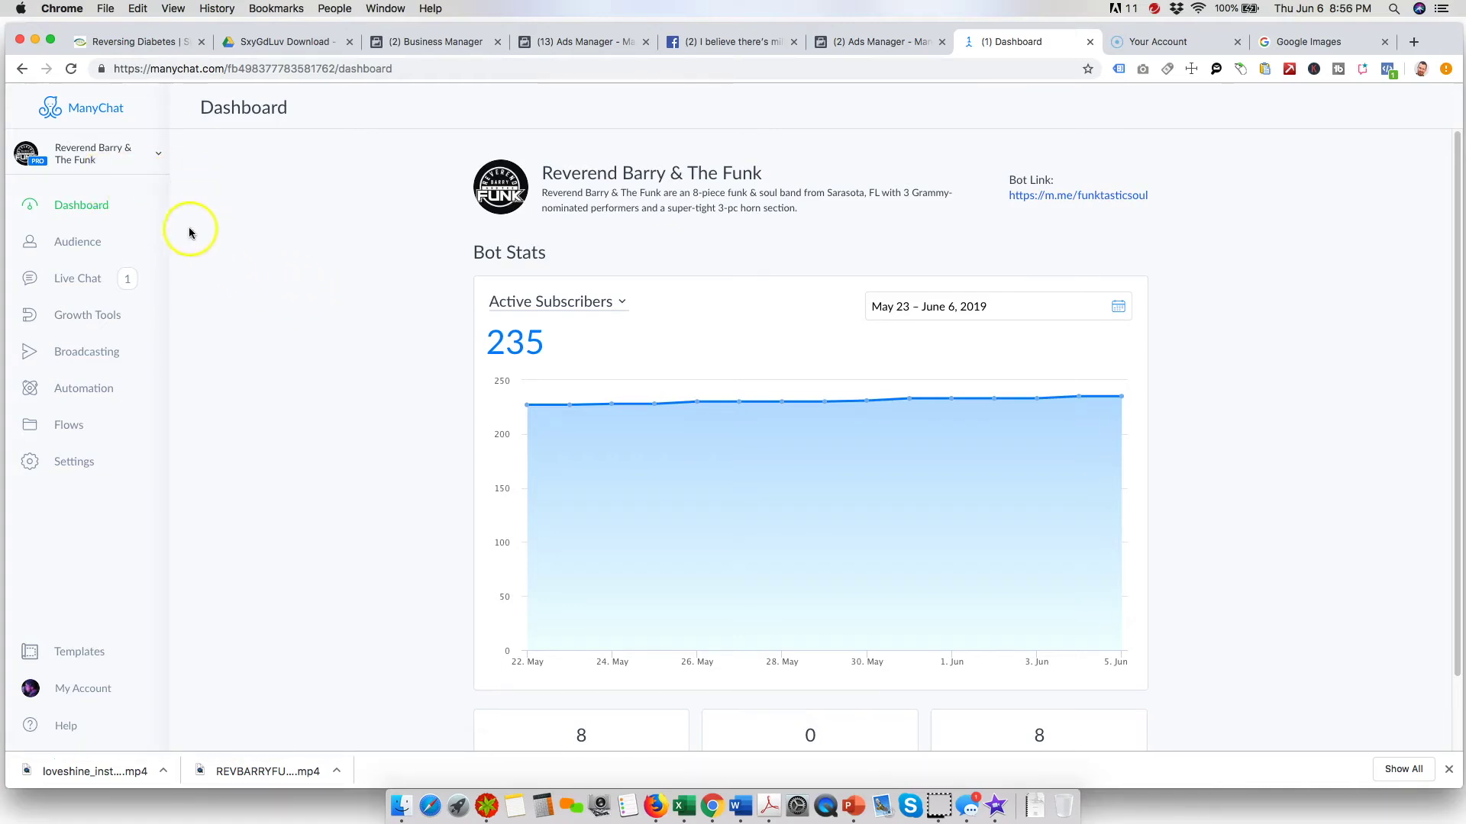
Create a new growth tool named "Local Fans Messenger Ad" with the Facebook Ads JSON type
{"action": "left_click", "coordinate": [109, 321]}
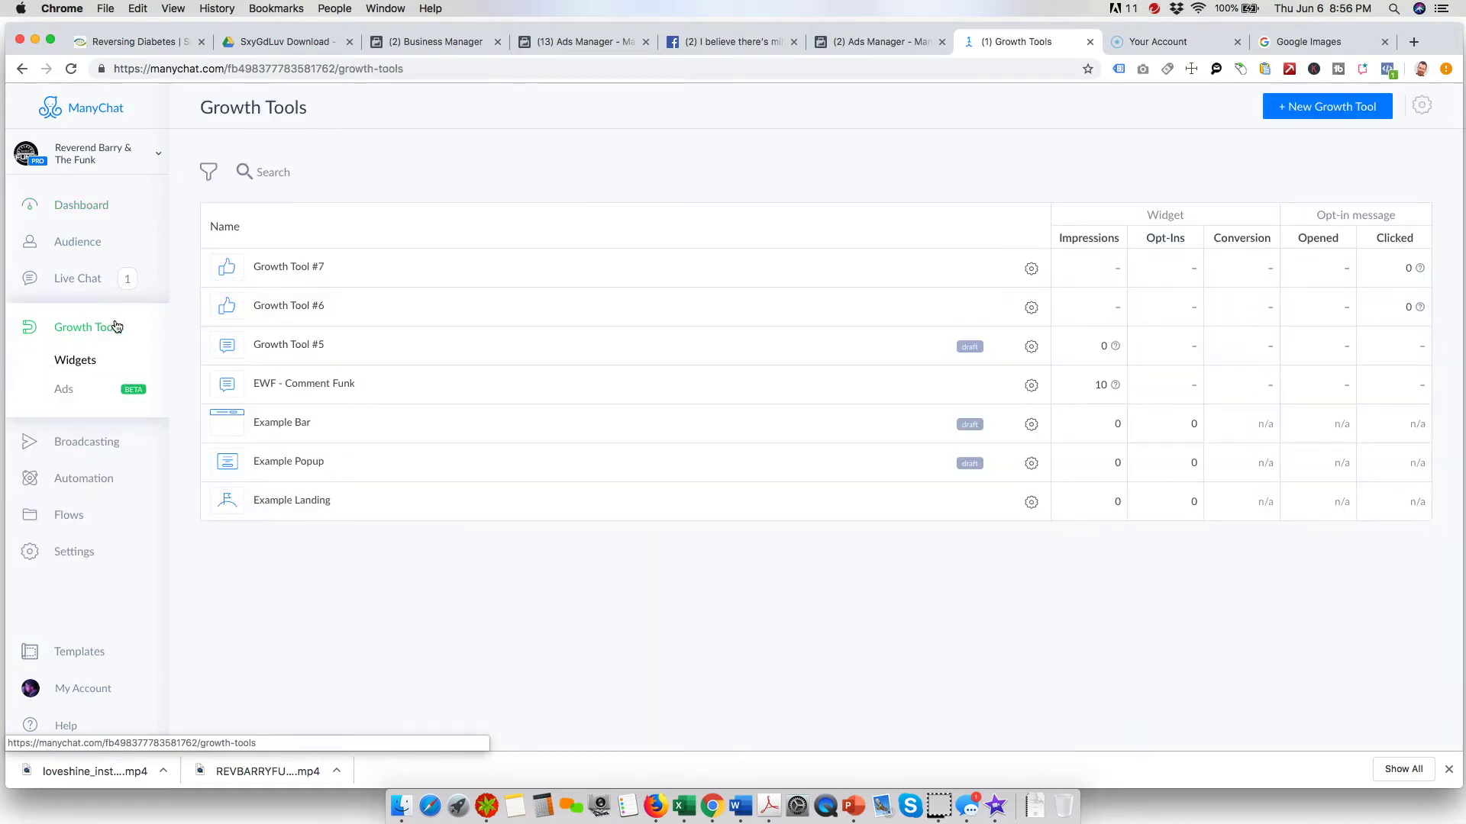
{"action": "left_click", "coordinate": [1324, 112]}
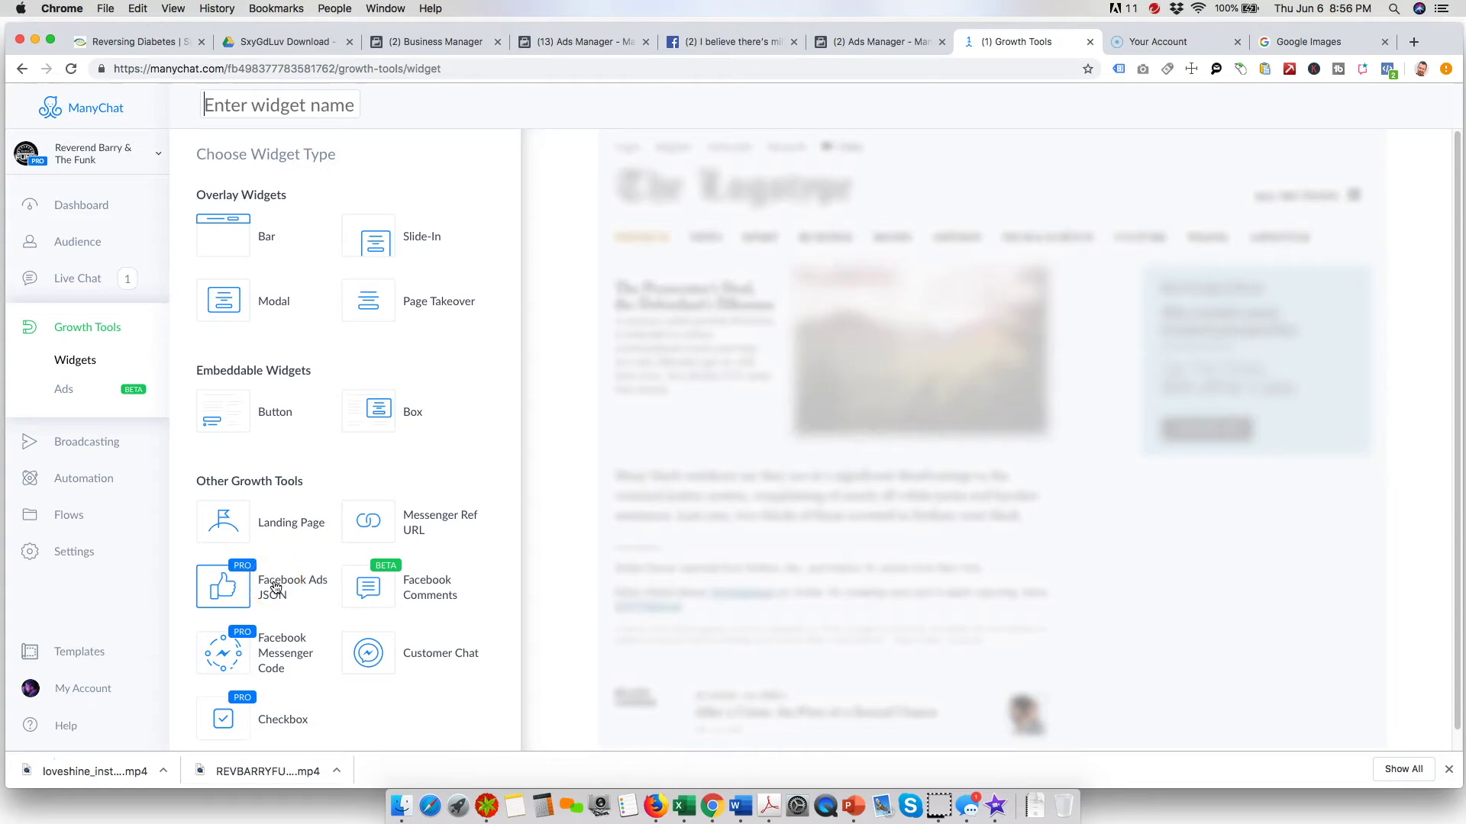
{"action": "left_click", "coordinate": [252, 105]}
{"action": "type", "text": "Local Leads"}
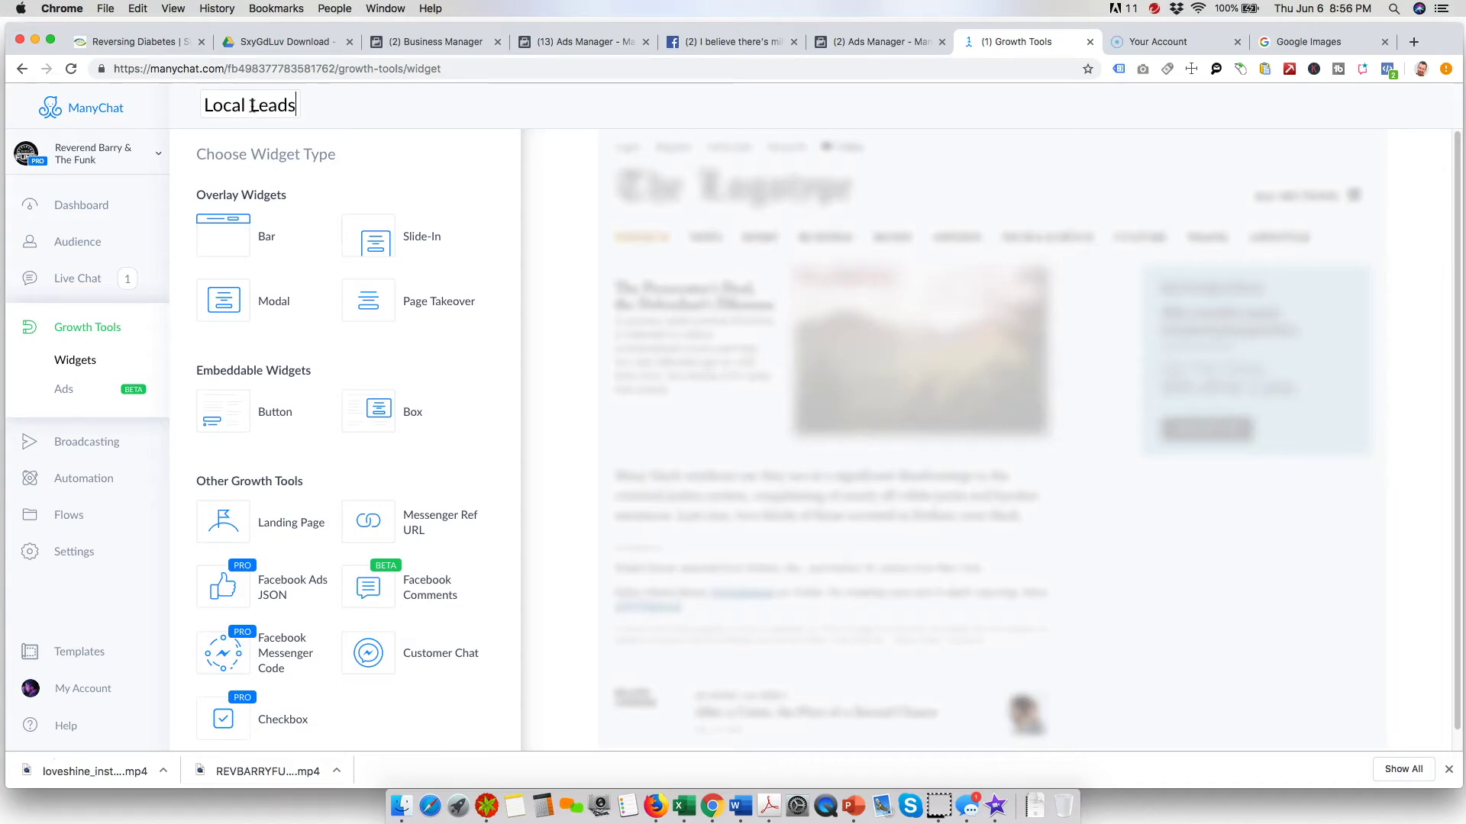
{"action": "key", "text": "BackSpace"}
{"action": "key", "text": "BackSpace"}
{"action": "key", "text": "BackSpace"}
{"action": "key", "text": "BackSpace"}
{"action": "key", "text": "BackSpace"}
{"action": "type", "text": "Messenger Ad"}
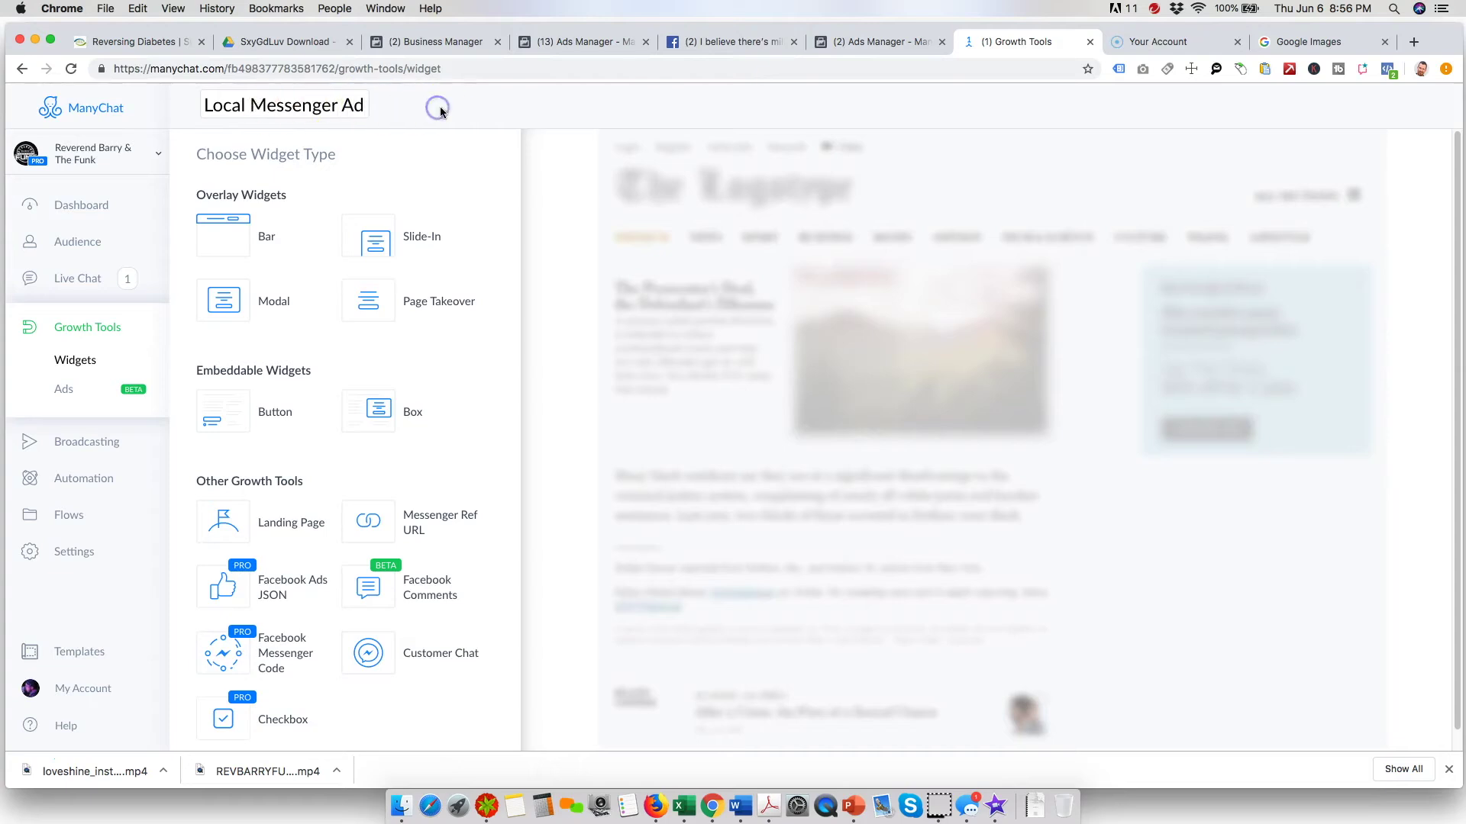
{"action": "left_click", "coordinate": [254, 105]}
{"action": "type", "text": "Fans"}
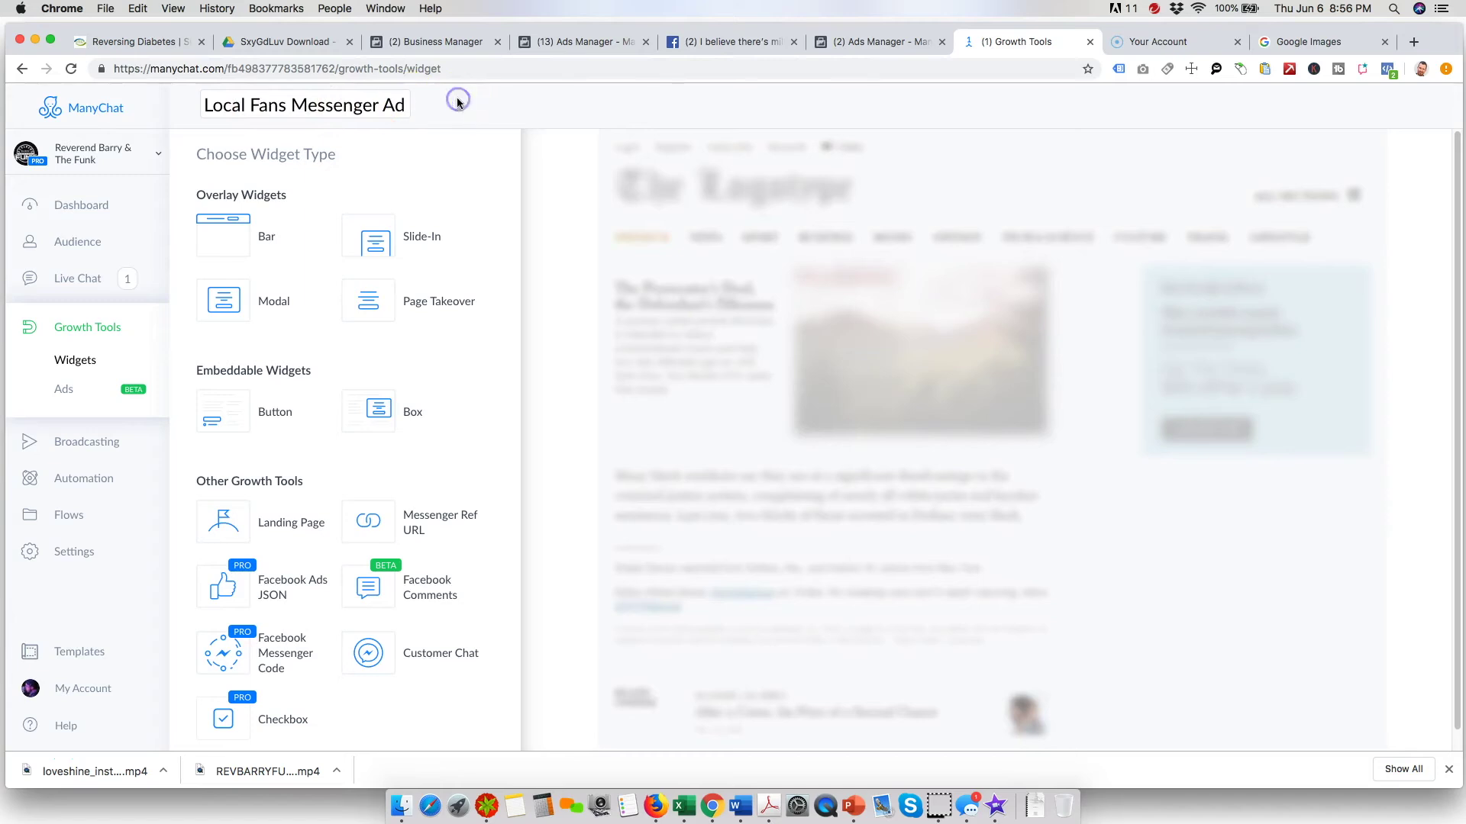
{"action": "left_click", "coordinate": [285, 584]}
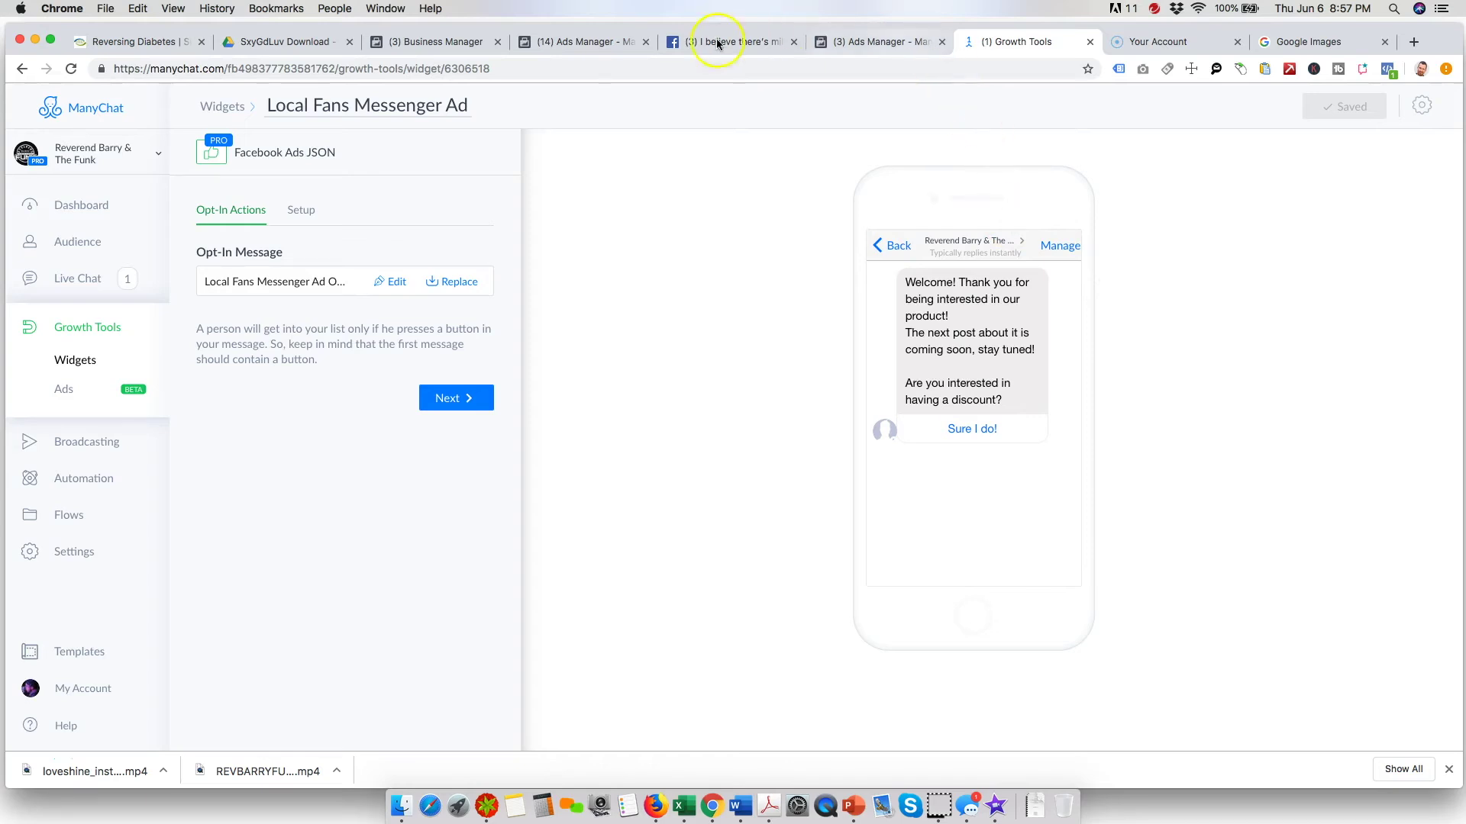
Rewrite the opt-in message to offer the single "LoveShine" and the entire album SxyGdLuv (8 songs) for FREE, ending with "Click your choice below:"
{"action": "left_click", "coordinate": [602, 44]}
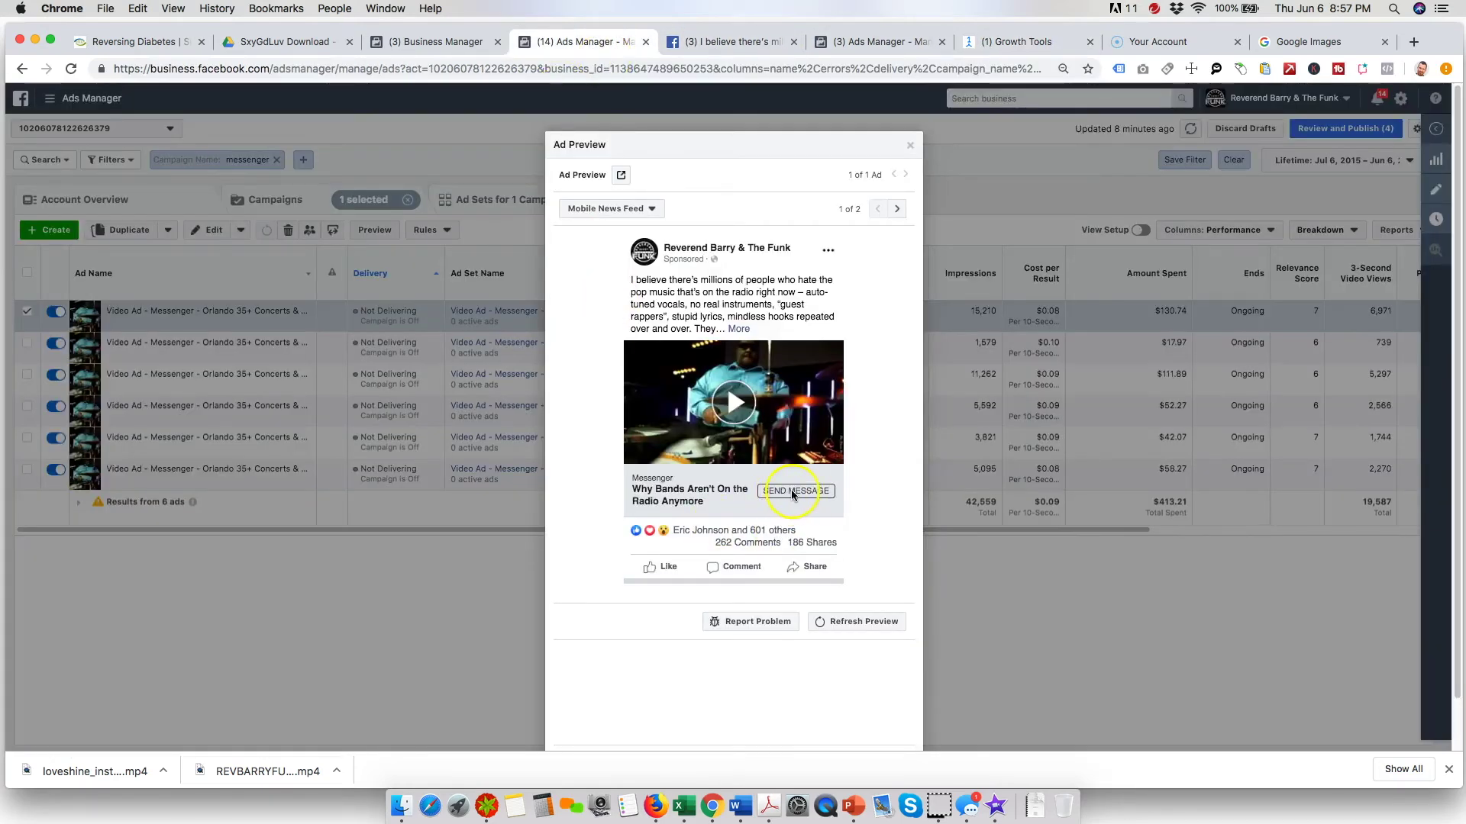
{"action": "left_click", "coordinate": [1009, 42]}
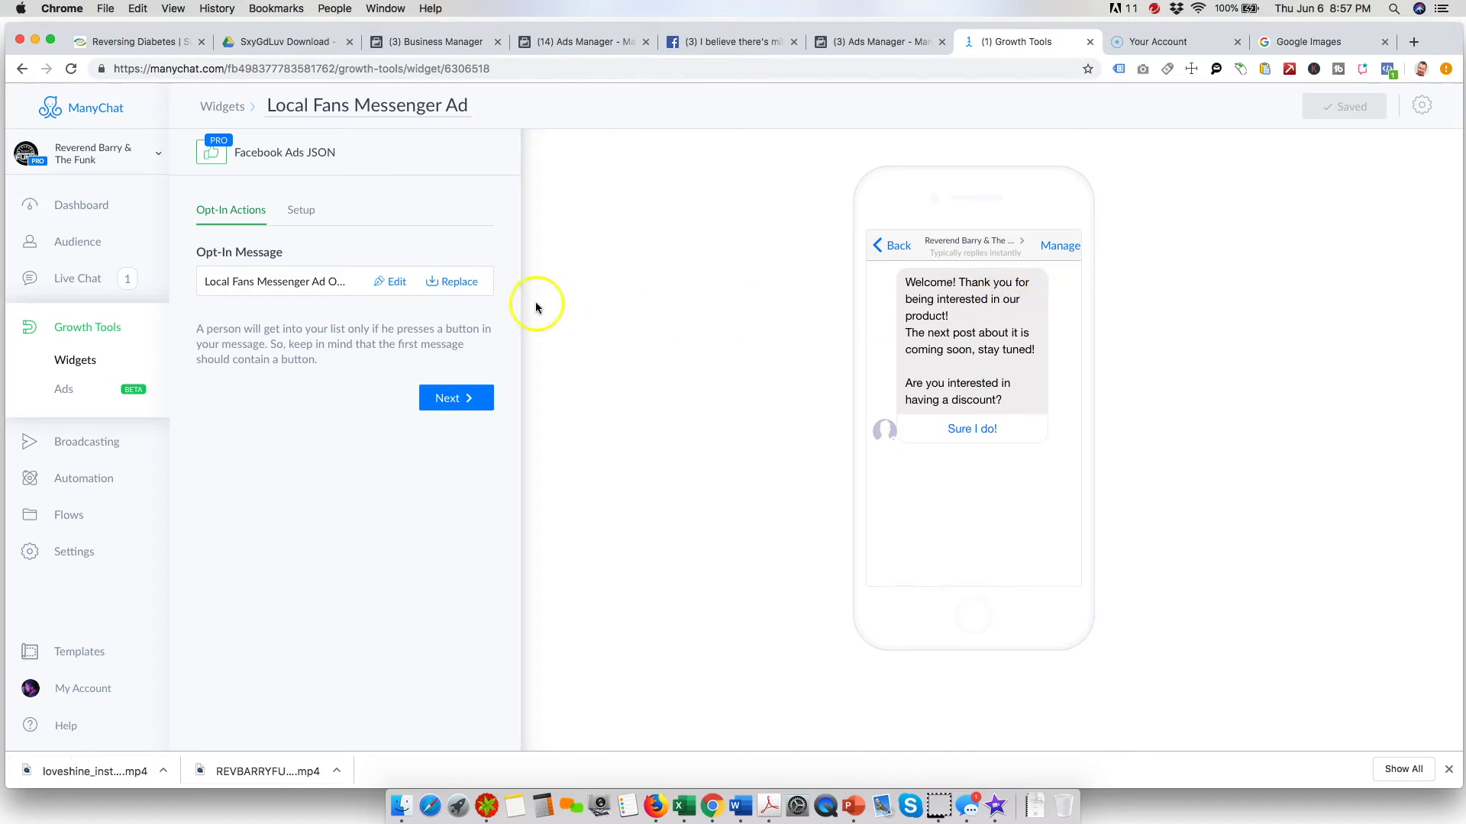
{"action": "left_click", "coordinate": [411, 281]}
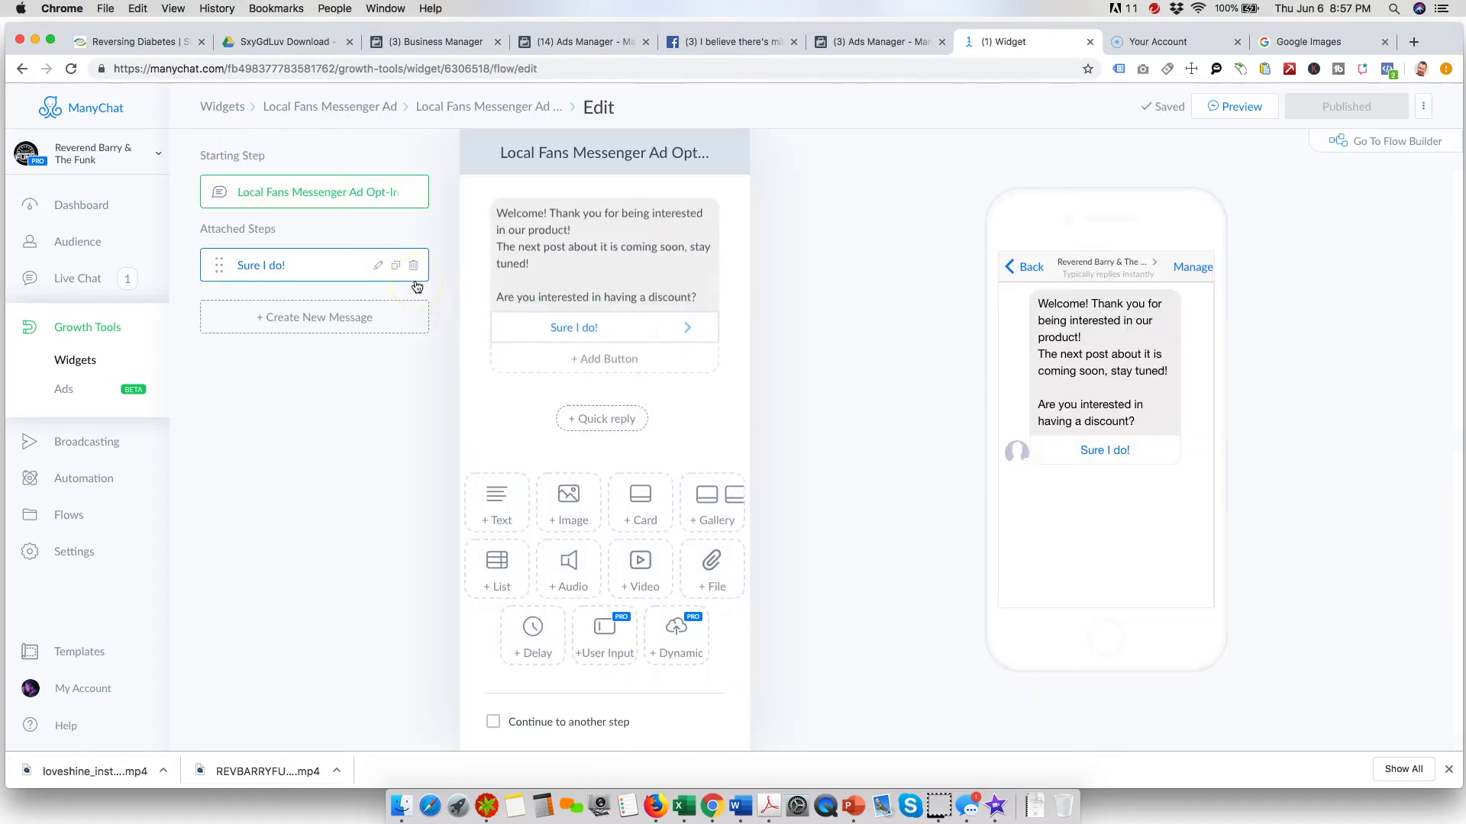
{"action": "left_click", "coordinate": [571, 226]}
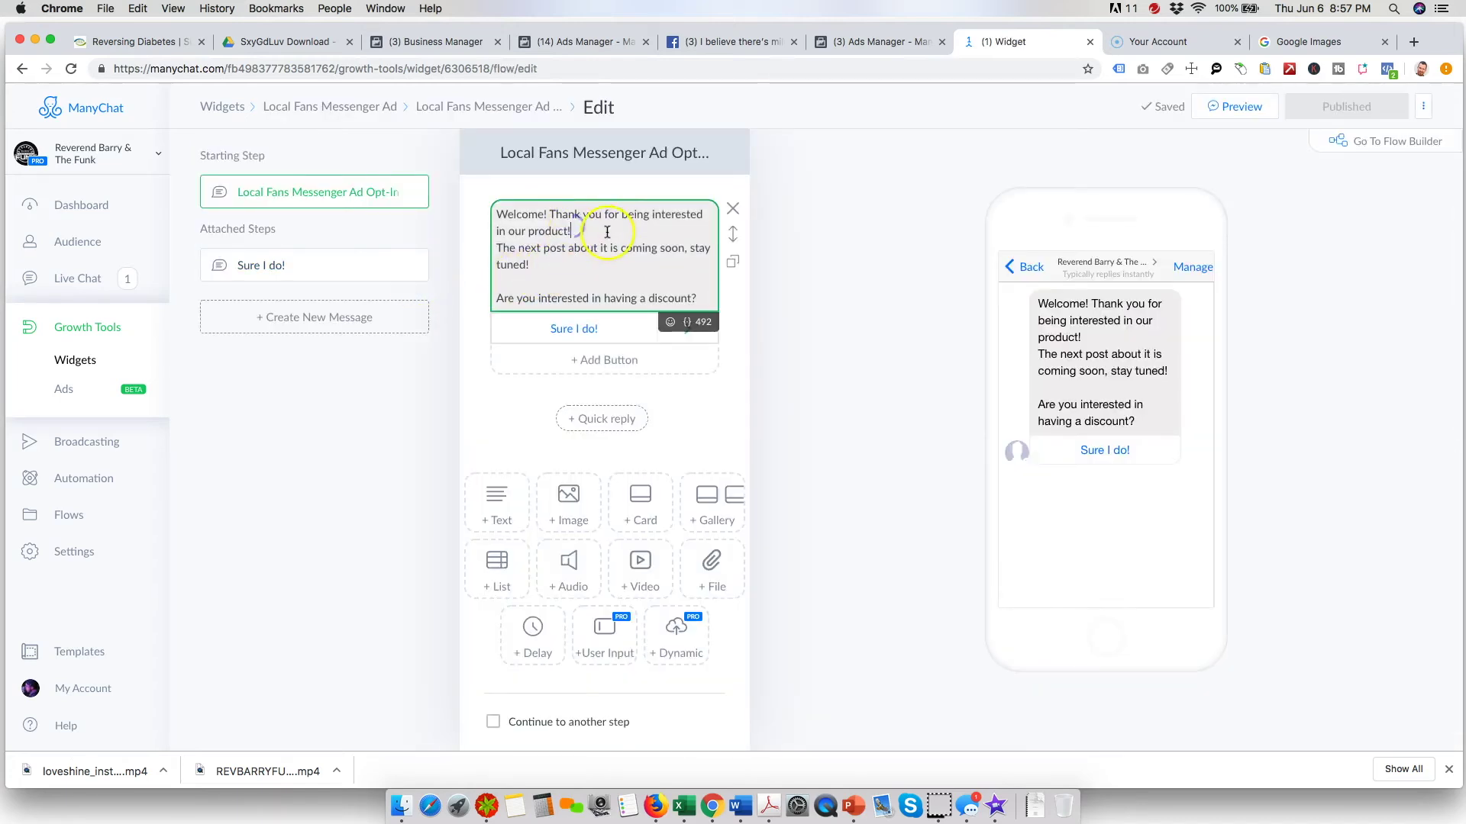
{"action": "key", "text": "super+a"}
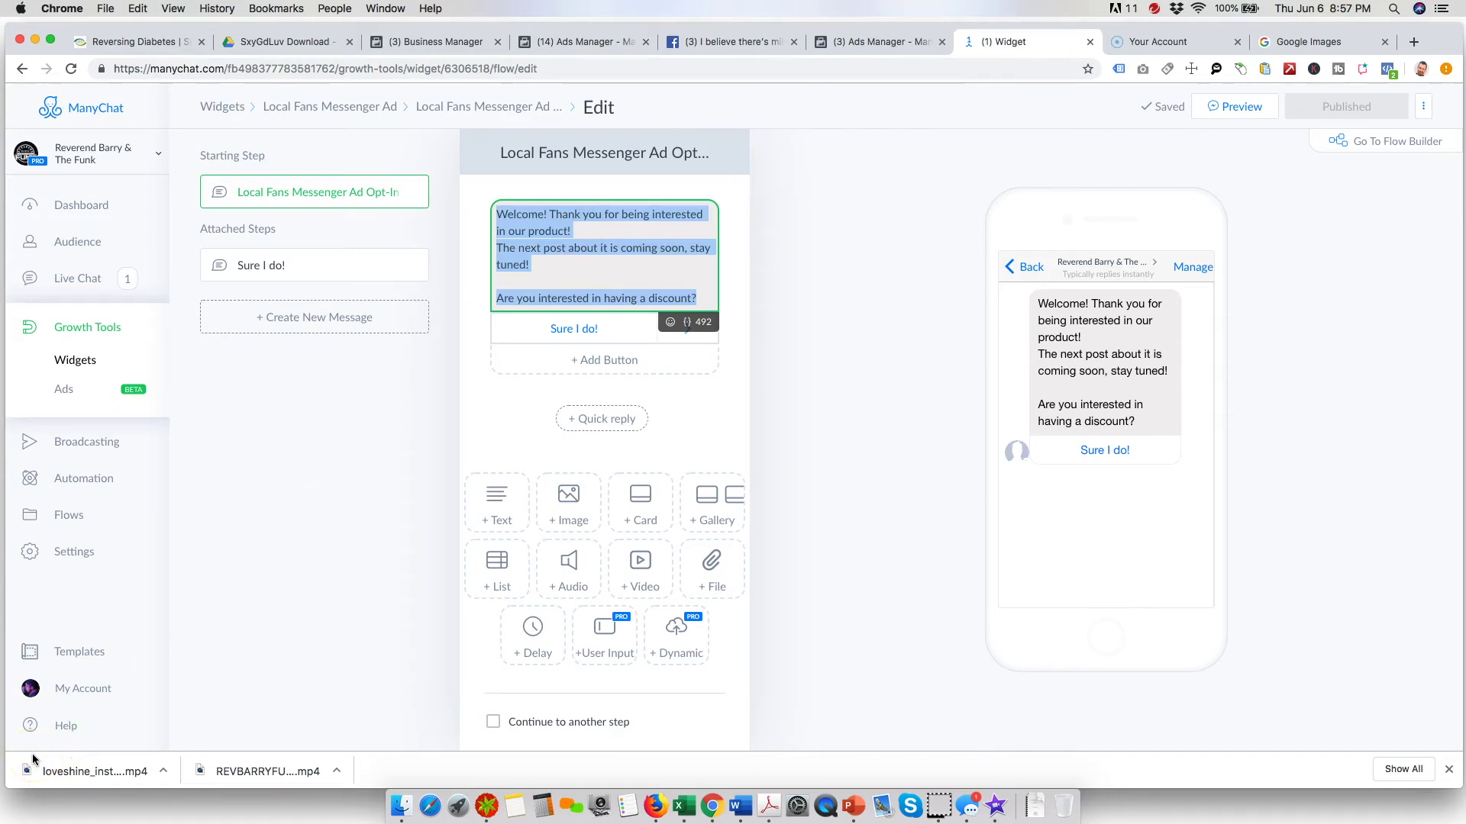
{"action": "left_click", "coordinate": [653, 277]}
{"action": "key", "text": "super+a"}
{"action": "type", "text": "Hi there! Are you interested in getting a copy of Our Latest Single \"LoveShine\" AND Our ENTIRE Album SxyGdLuv (8 songs) for FREE? Click your choice below:"}
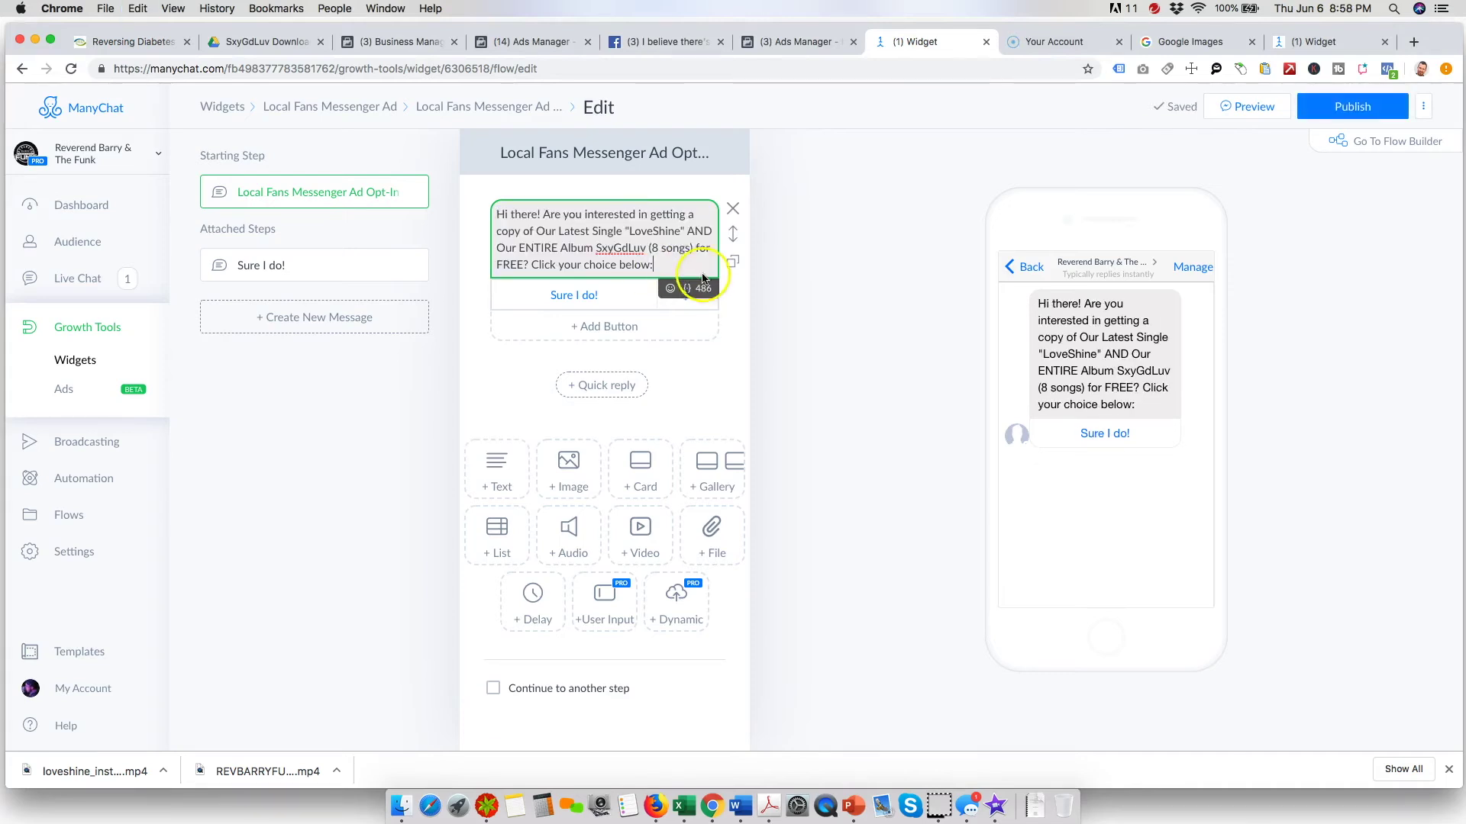
{"action": "left_click", "coordinate": [656, 265]}
{"action": "left_click", "coordinate": [516, 222]}
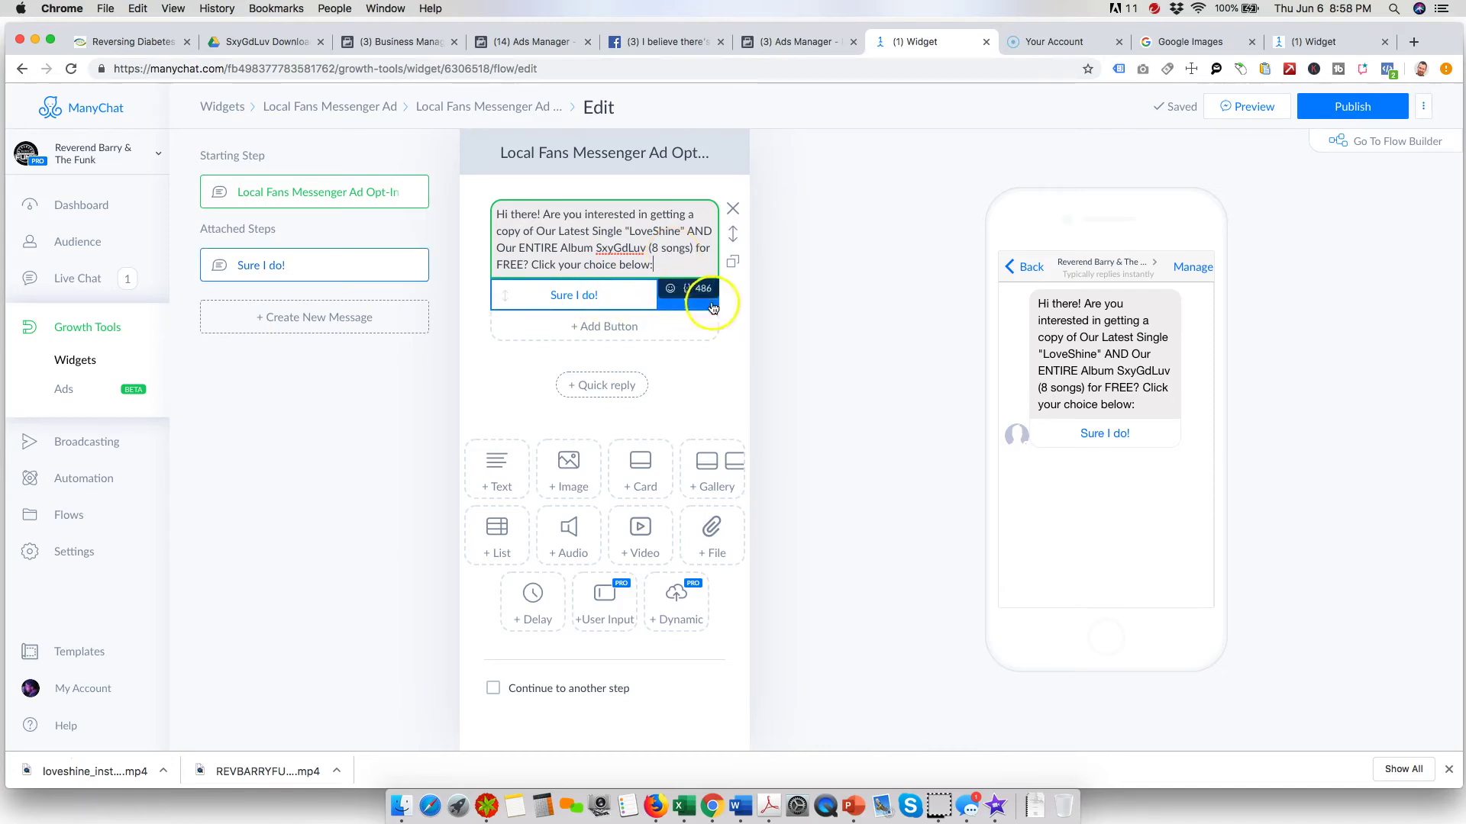
Set the title of the button under the opt-in message to YES
{"action": "left_click", "coordinate": [611, 301]}
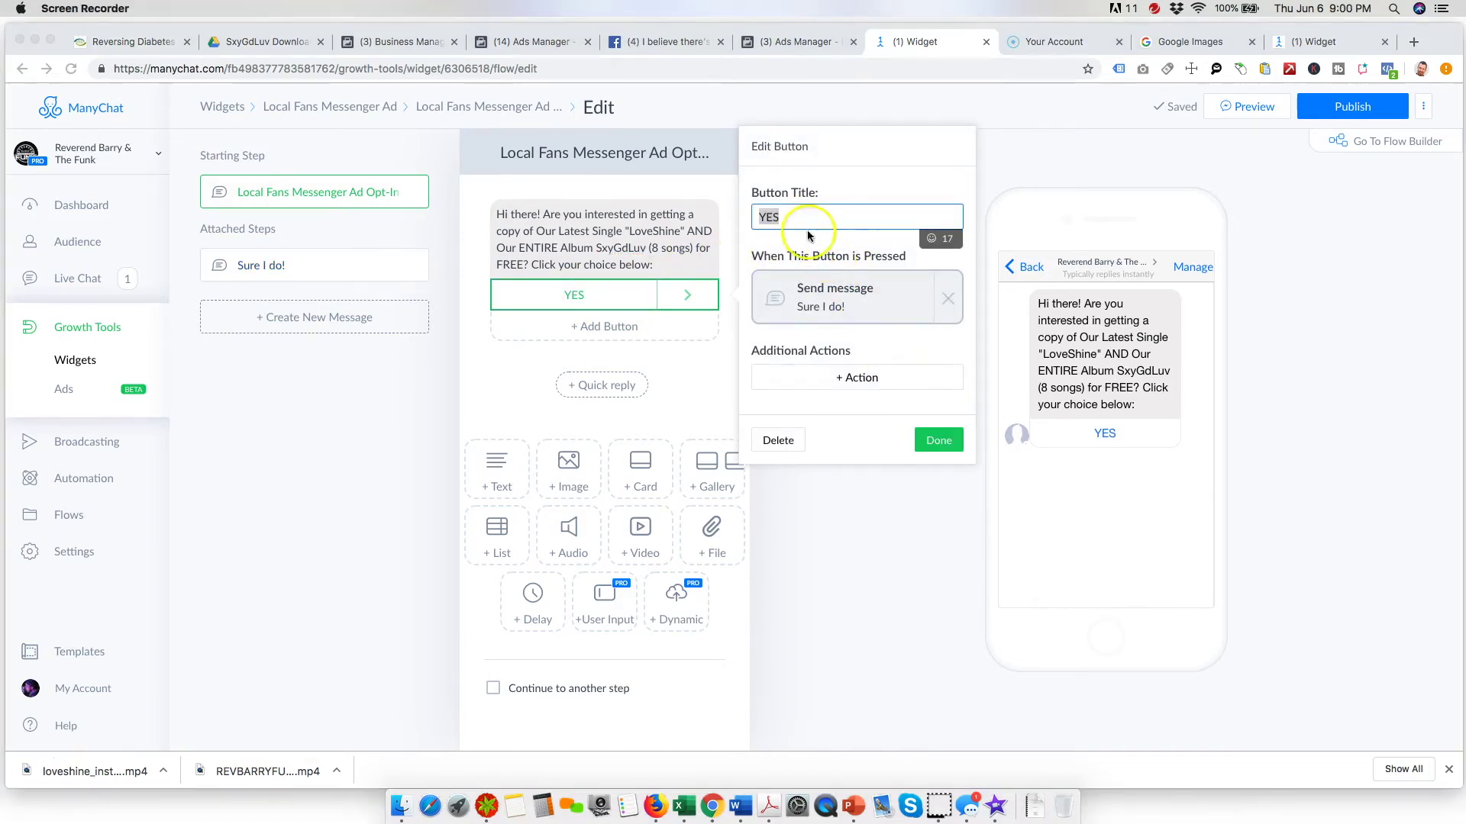
{"action": "left_click", "coordinate": [790, 217]}
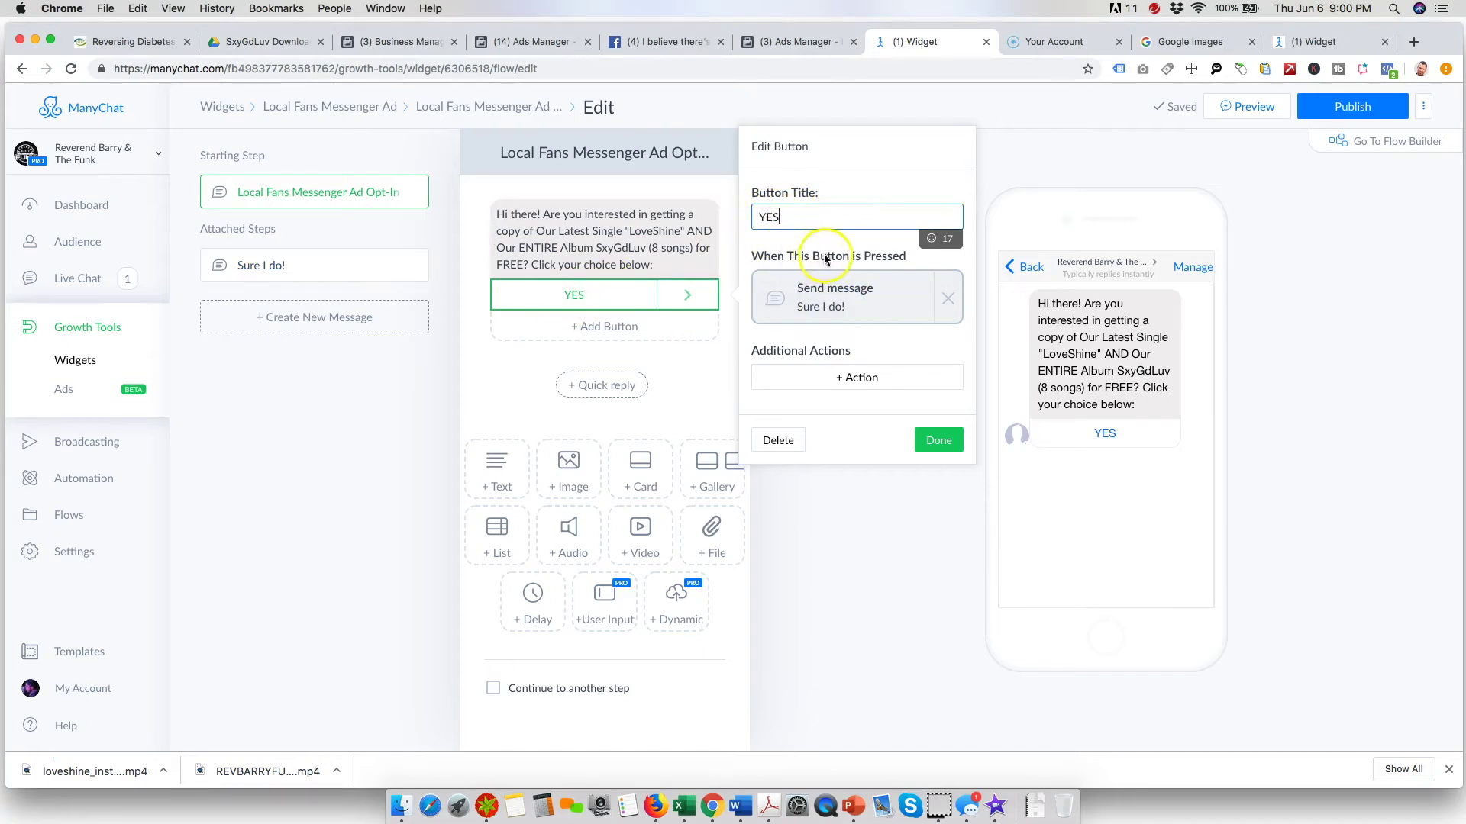
{"action": "left_click_drag", "start_coordinate": [898, 256], "coordinate": [767, 260]}
Replace the text of the YES button's follow-up message with "Awesome! Click below for instant access to the MP3's:"
{"action": "left_click", "coordinate": [827, 297]}
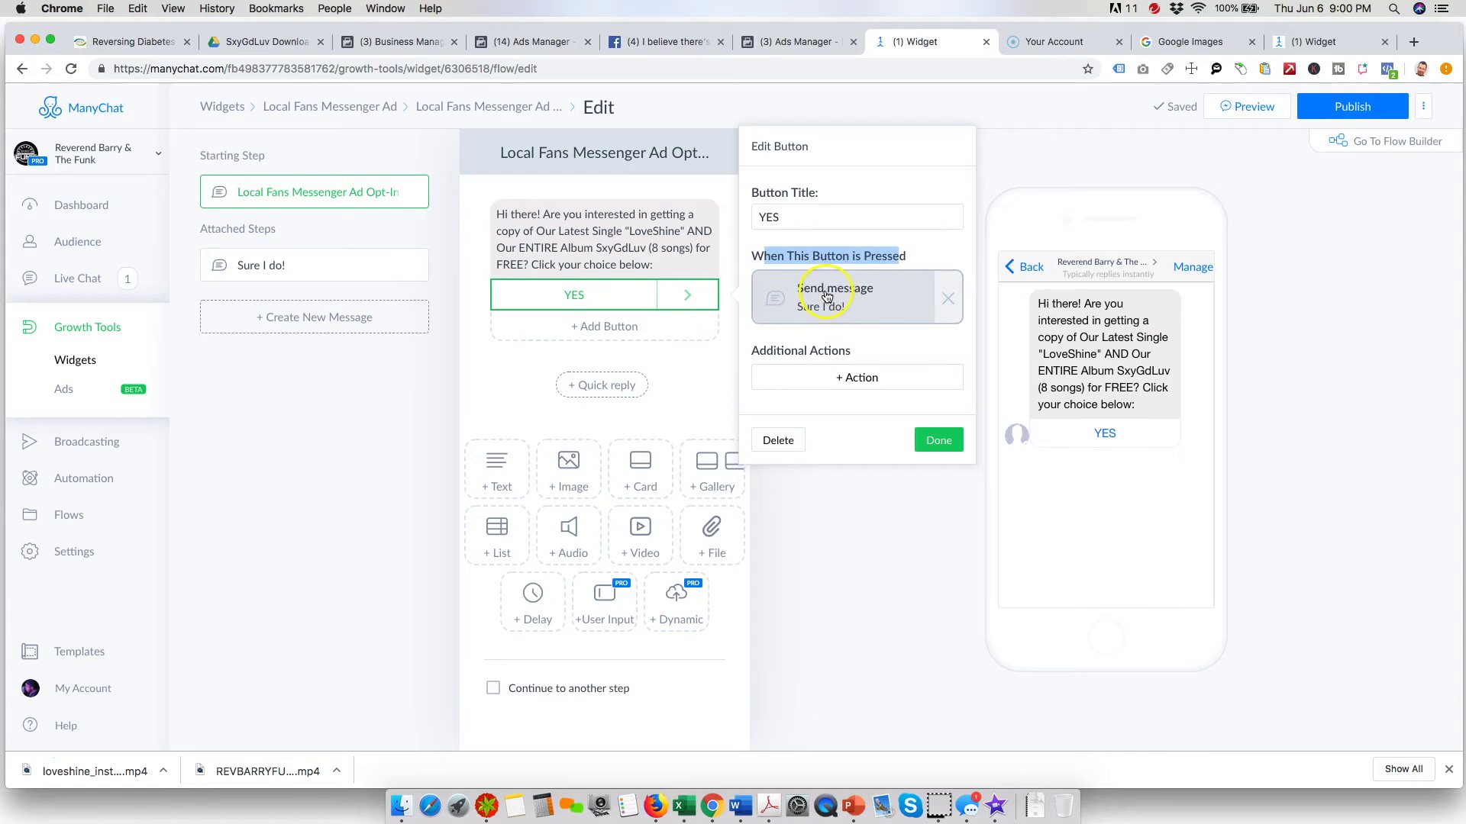
{"action": "left_click", "coordinate": [827, 296]}
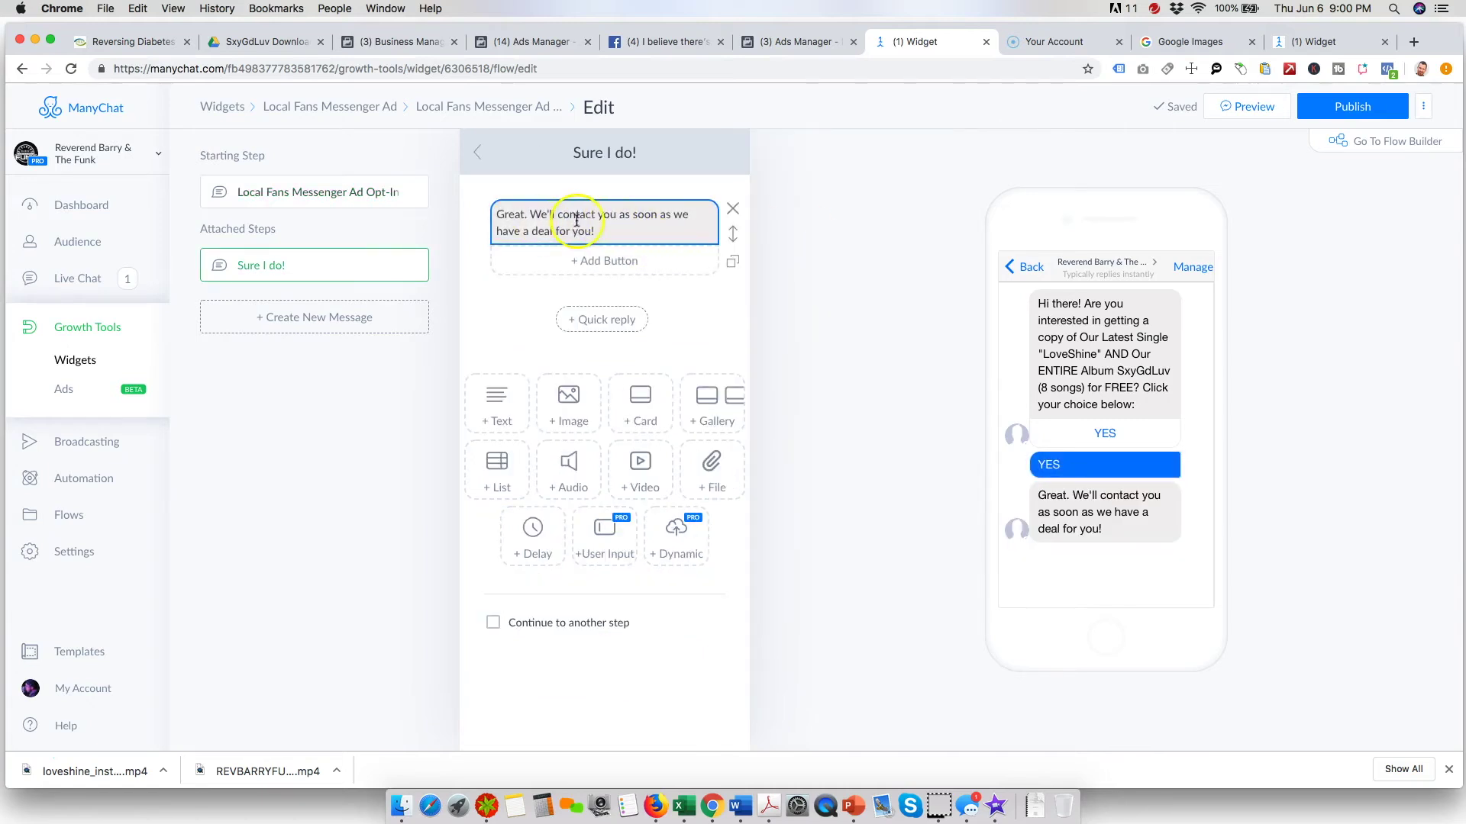
{"action": "left_click", "coordinate": [920, 103]}
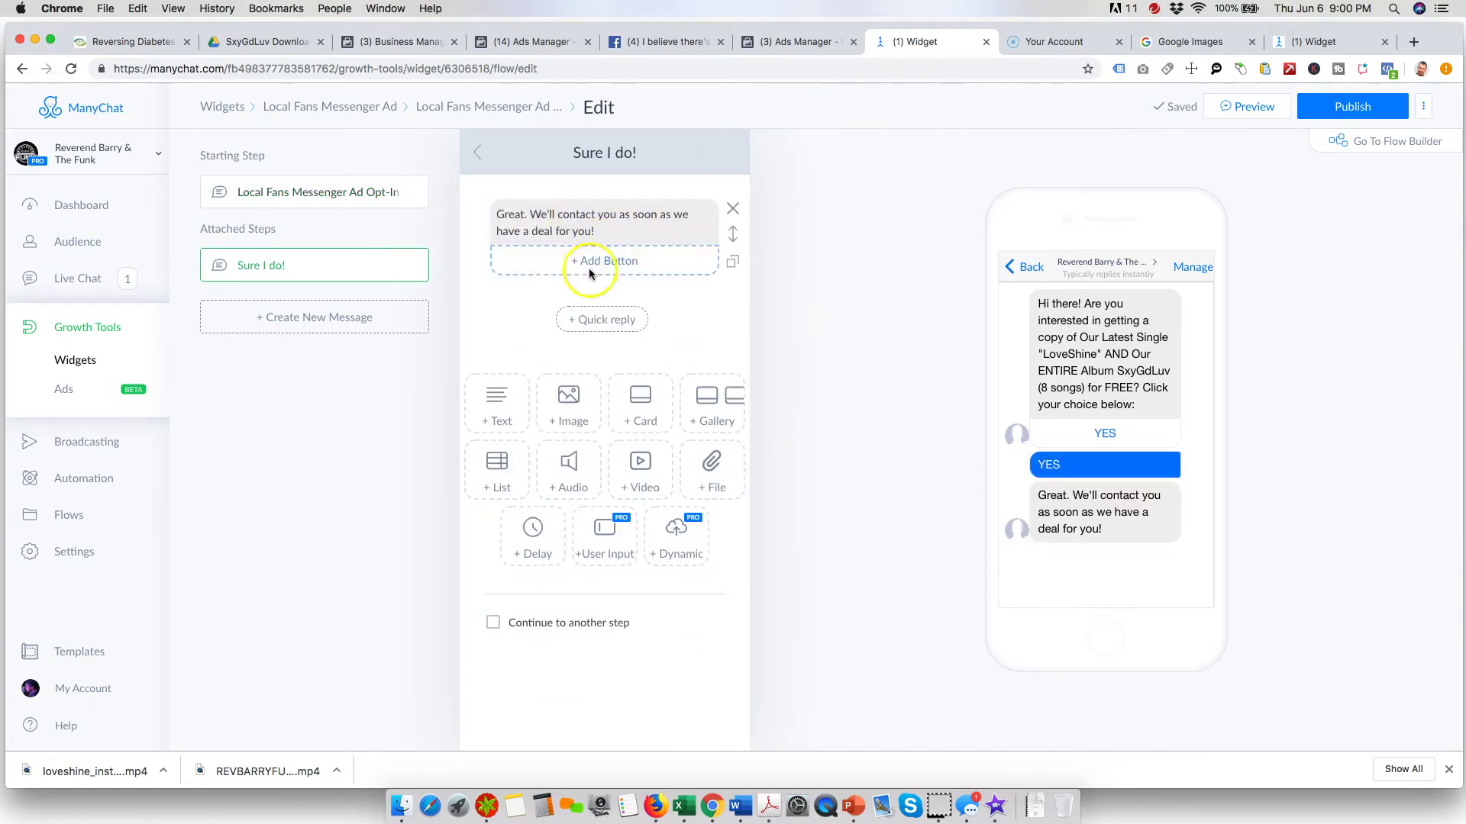
{"action": "left_click", "coordinate": [608, 233]}
{"action": "left_click_drag", "start_coordinate": [608, 233], "coordinate": [531, 221]}
{"action": "type", "text": "Awesome! Click below for instant access to the MP3's:"}
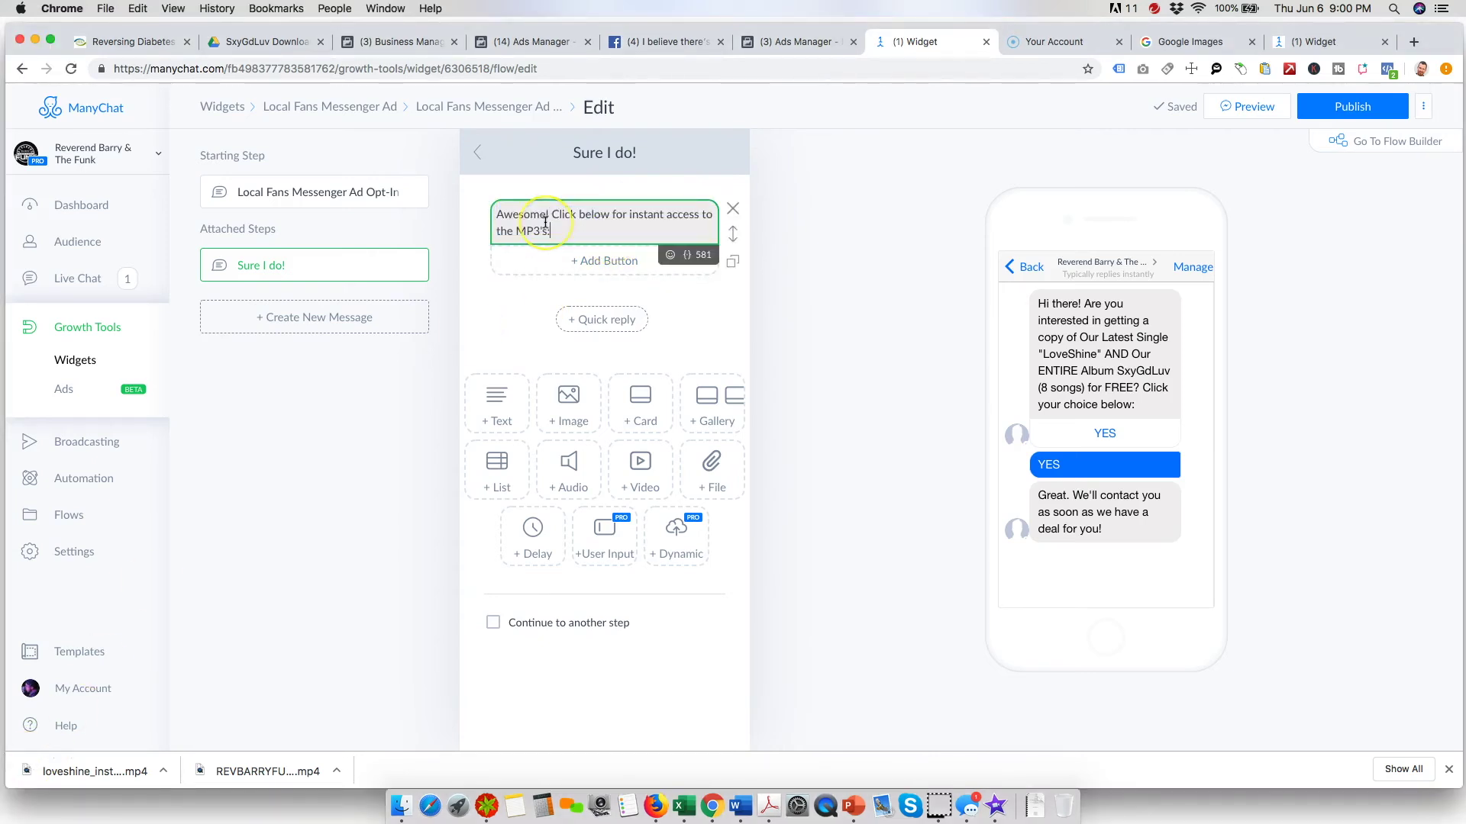
Add a button titled "Click Here" under the MP3 follow-up message and make it open a website
{"action": "left_click", "coordinate": [558, 231]}
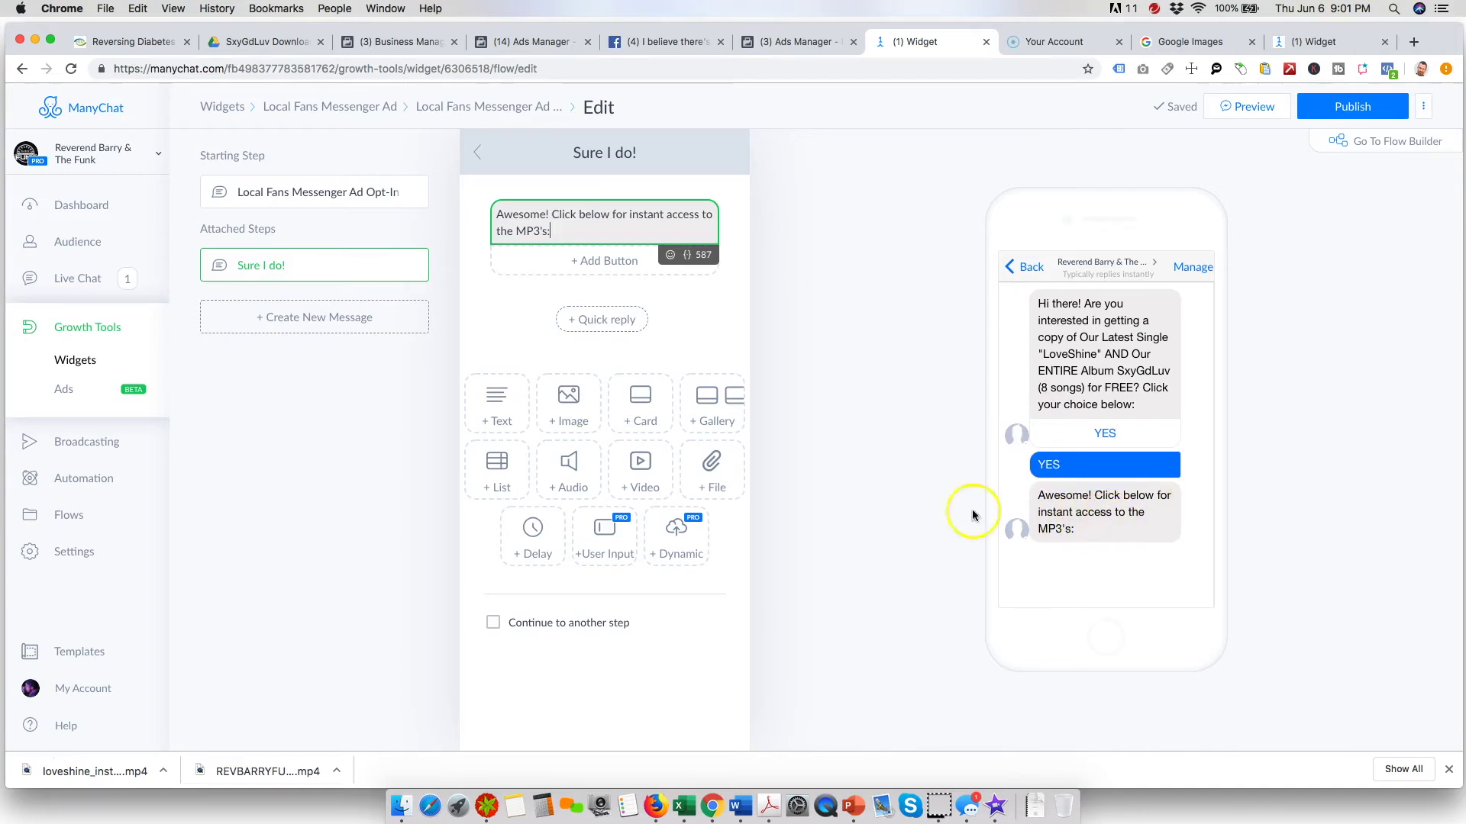
{"action": "left_click", "coordinate": [603, 259]}
{"action": "left_click", "coordinate": [820, 175]}
{"action": "triple_click", "coordinate": [819, 175]}
{"action": "type", "text": "Click Here"}
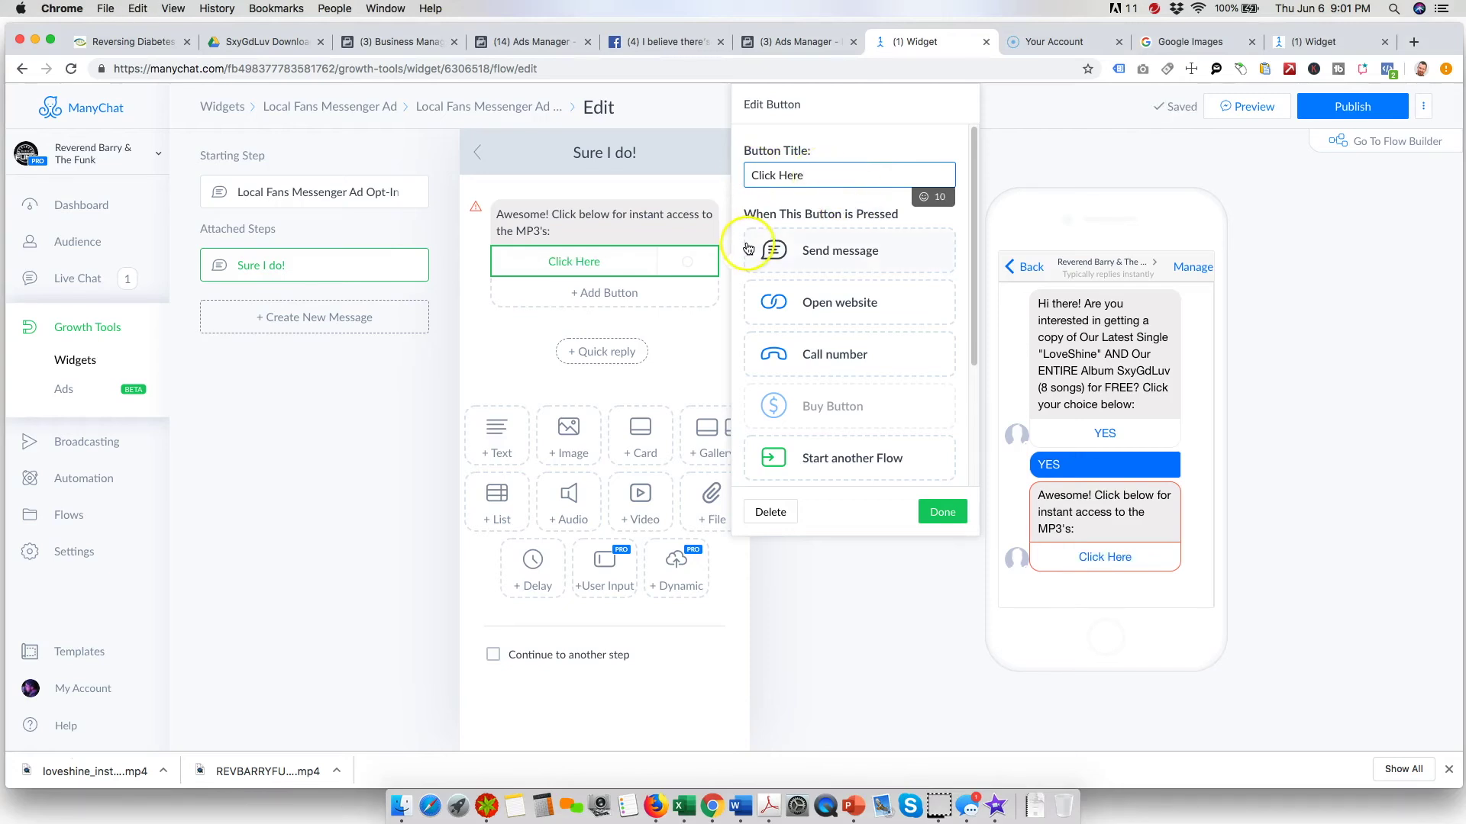
{"action": "left_click", "coordinate": [845, 310]}
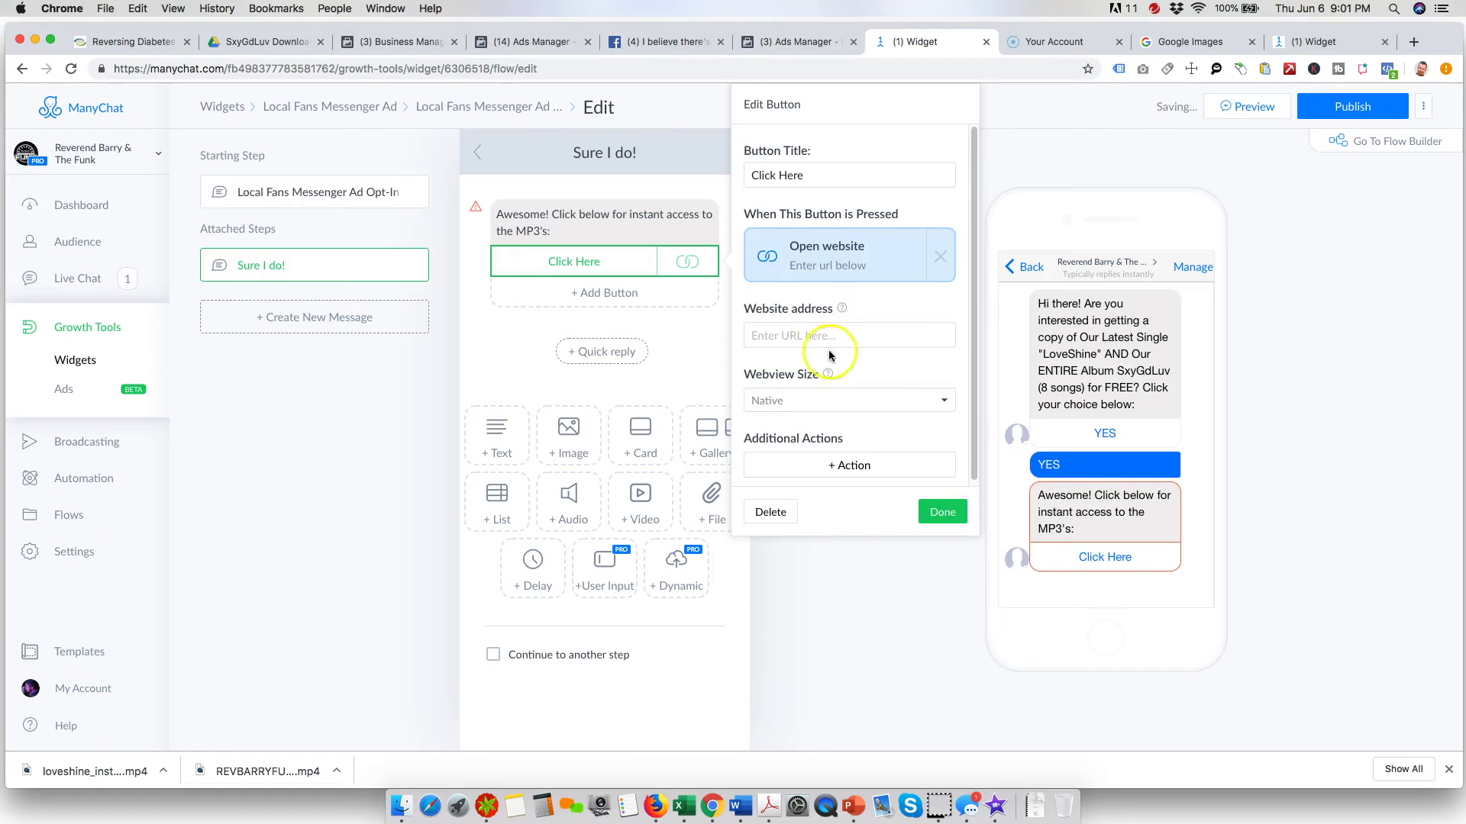
Copy the sharing link of the SxyGdLuv Download folder in Google Drive and paste it as the Click Here button's website address
{"action": "left_click", "coordinate": [782, 336]}
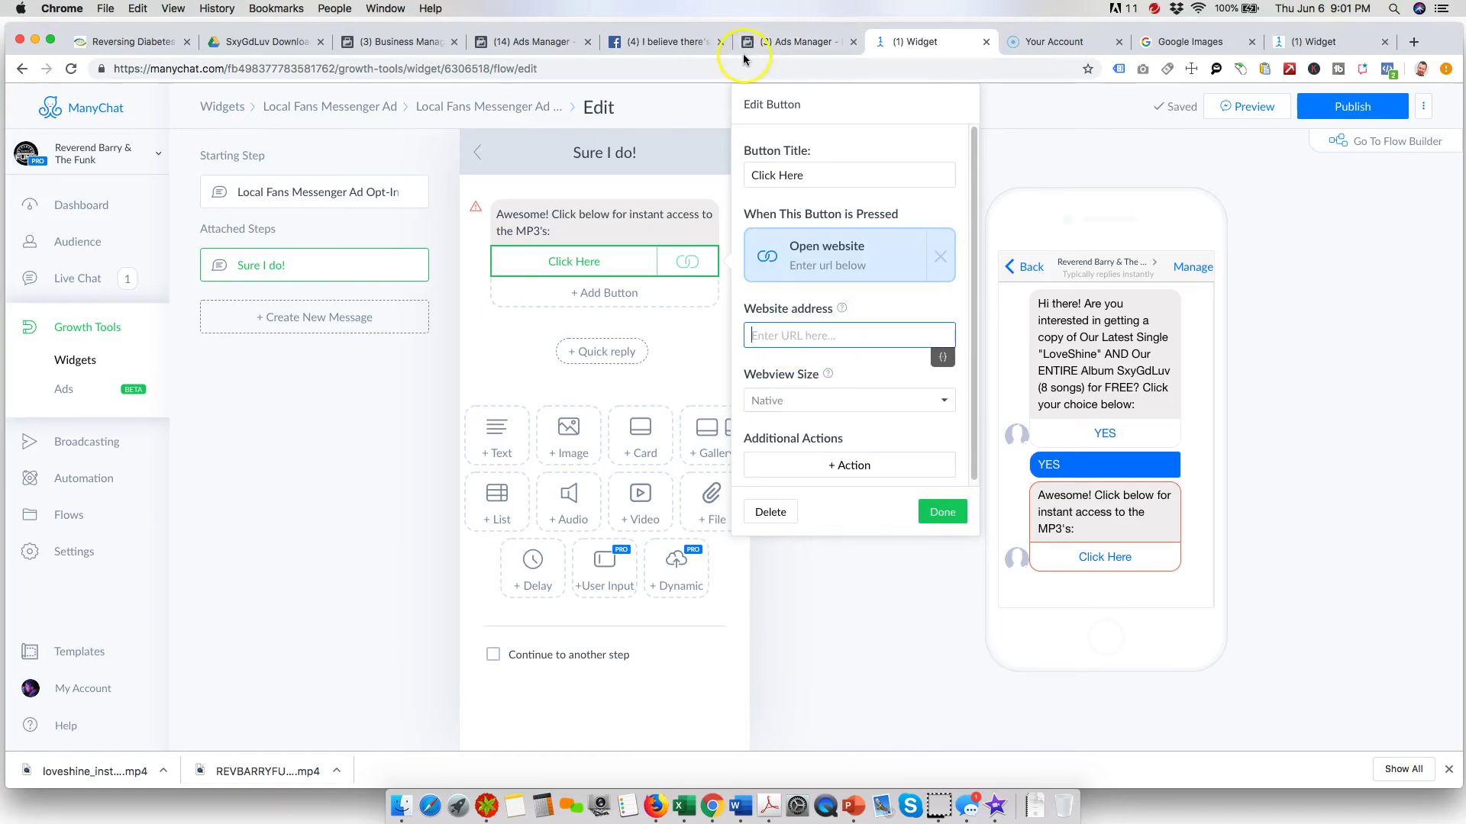
{"action": "left_click", "coordinate": [300, 48]}
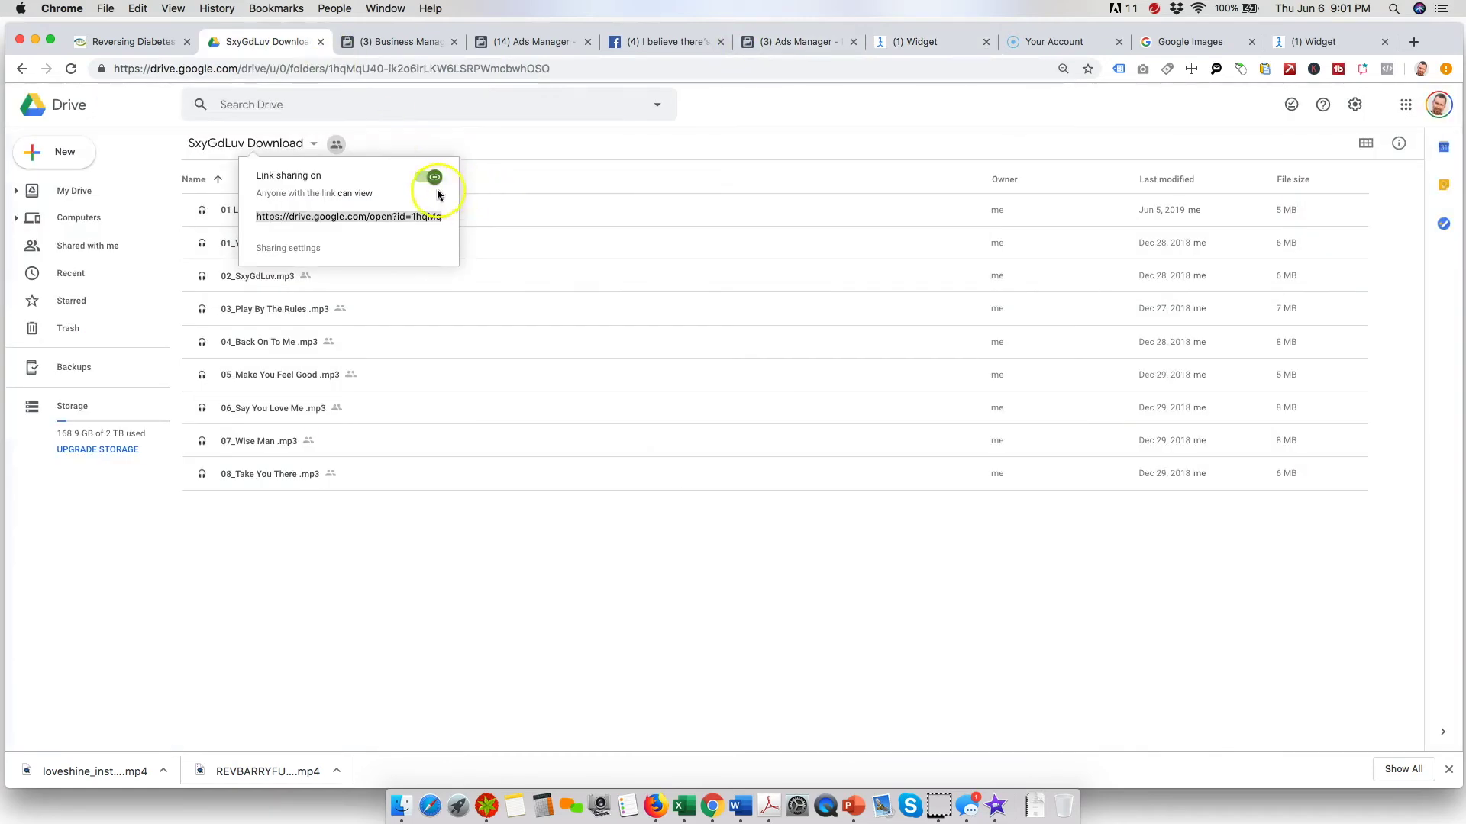
{"action": "right_click", "coordinate": [379, 218]}
{"action": "left_click", "coordinate": [421, 252]}
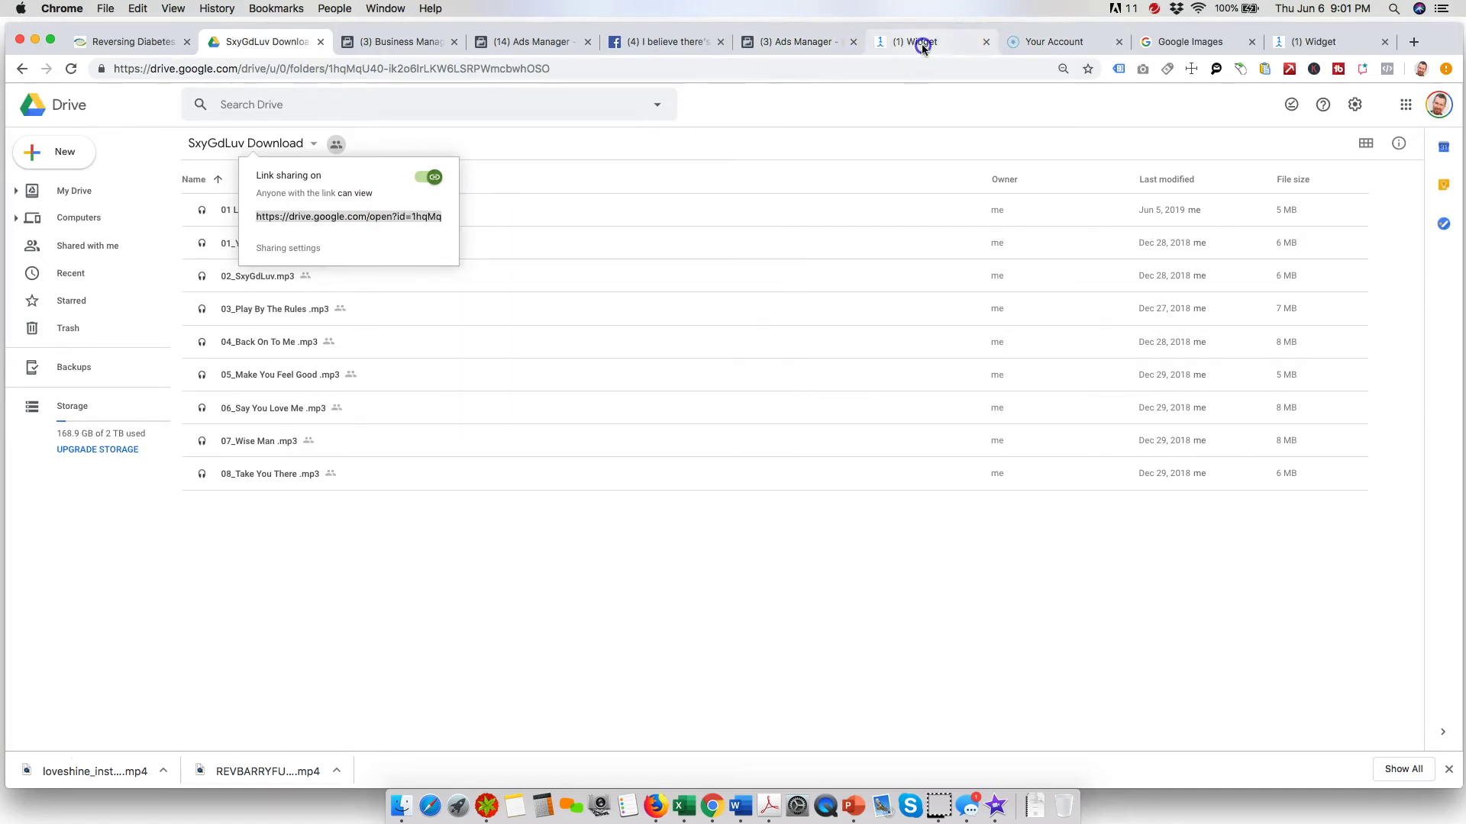
{"action": "left_click", "coordinate": [922, 47]}
{"action": "left_click", "coordinate": [775, 336]}
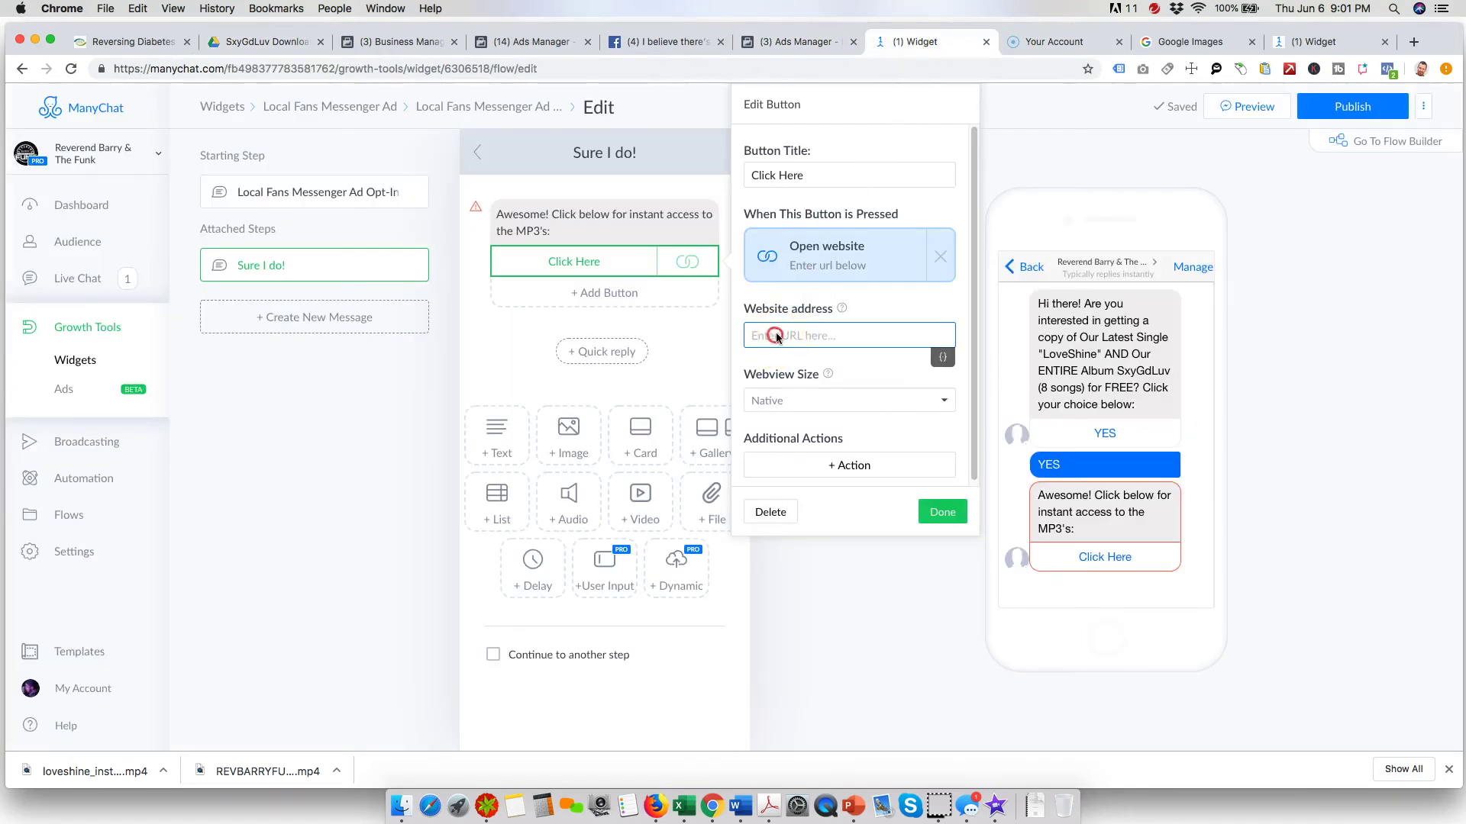
{"action": "right_click", "coordinate": [775, 336]}
{"action": "left_click", "coordinate": [803, 429]}
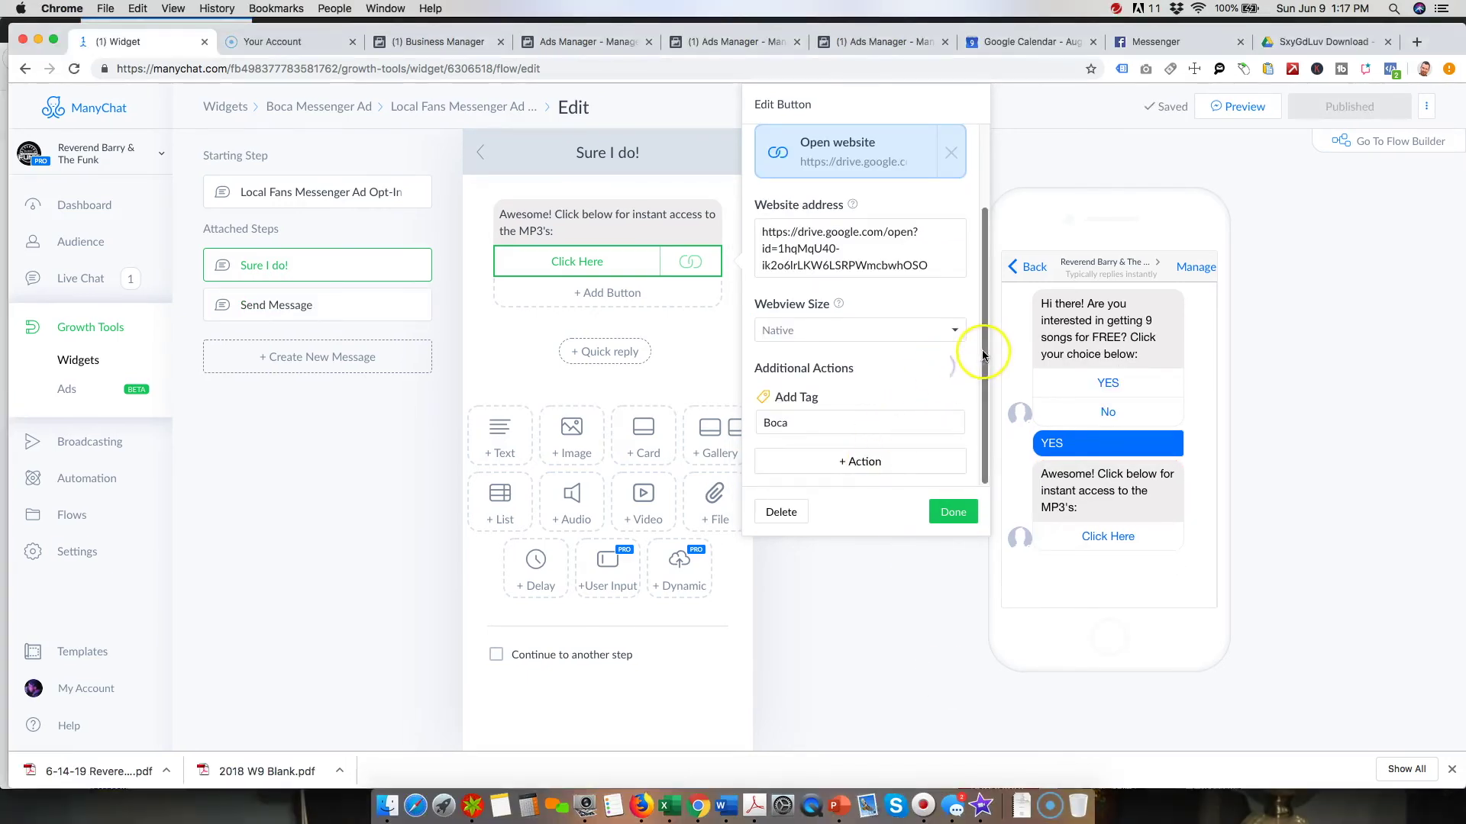
Review the Click Here button's additional actions, checking the tag that is added when it is pressed
{"action": "scroll", "coordinate": [962, 366], "scroll_direction": "up", "scroll_amount": 1}
{"action": "scroll", "coordinate": [939, 372], "scroll_direction": "down", "scroll_amount": 1}
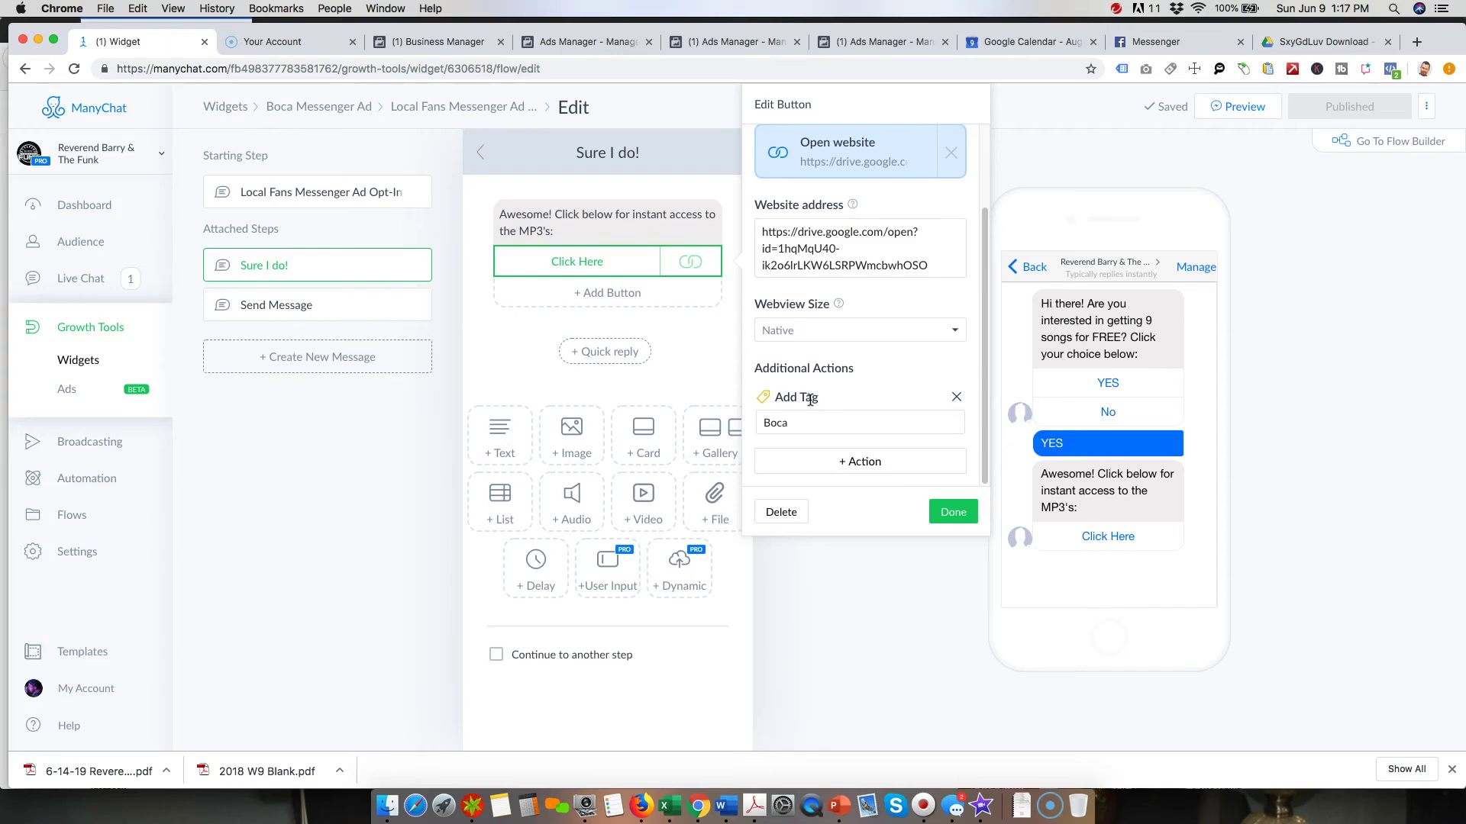
{"action": "left_click", "coordinate": [795, 424]}
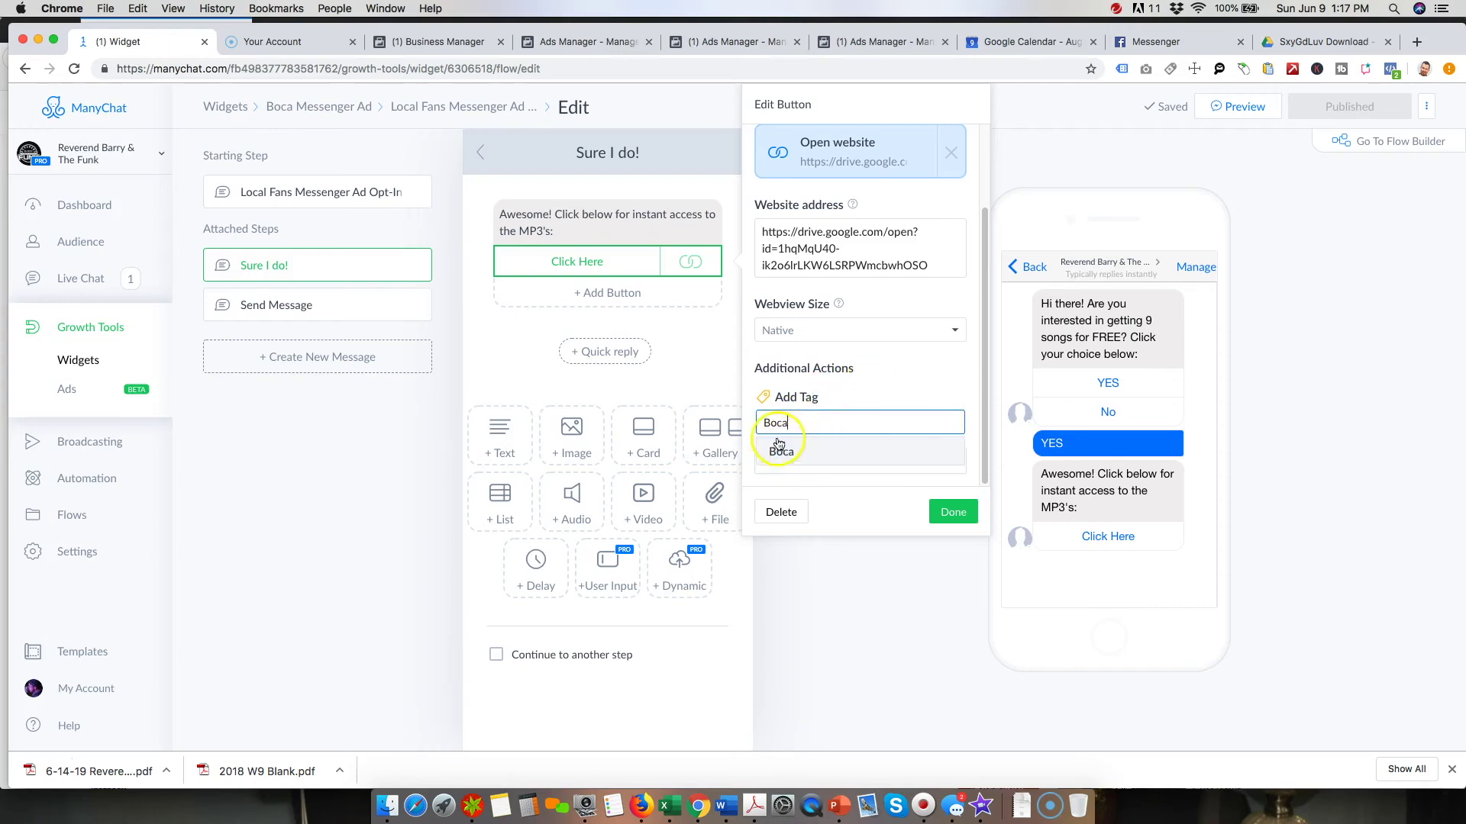
{"action": "left_click", "coordinate": [870, 383]}
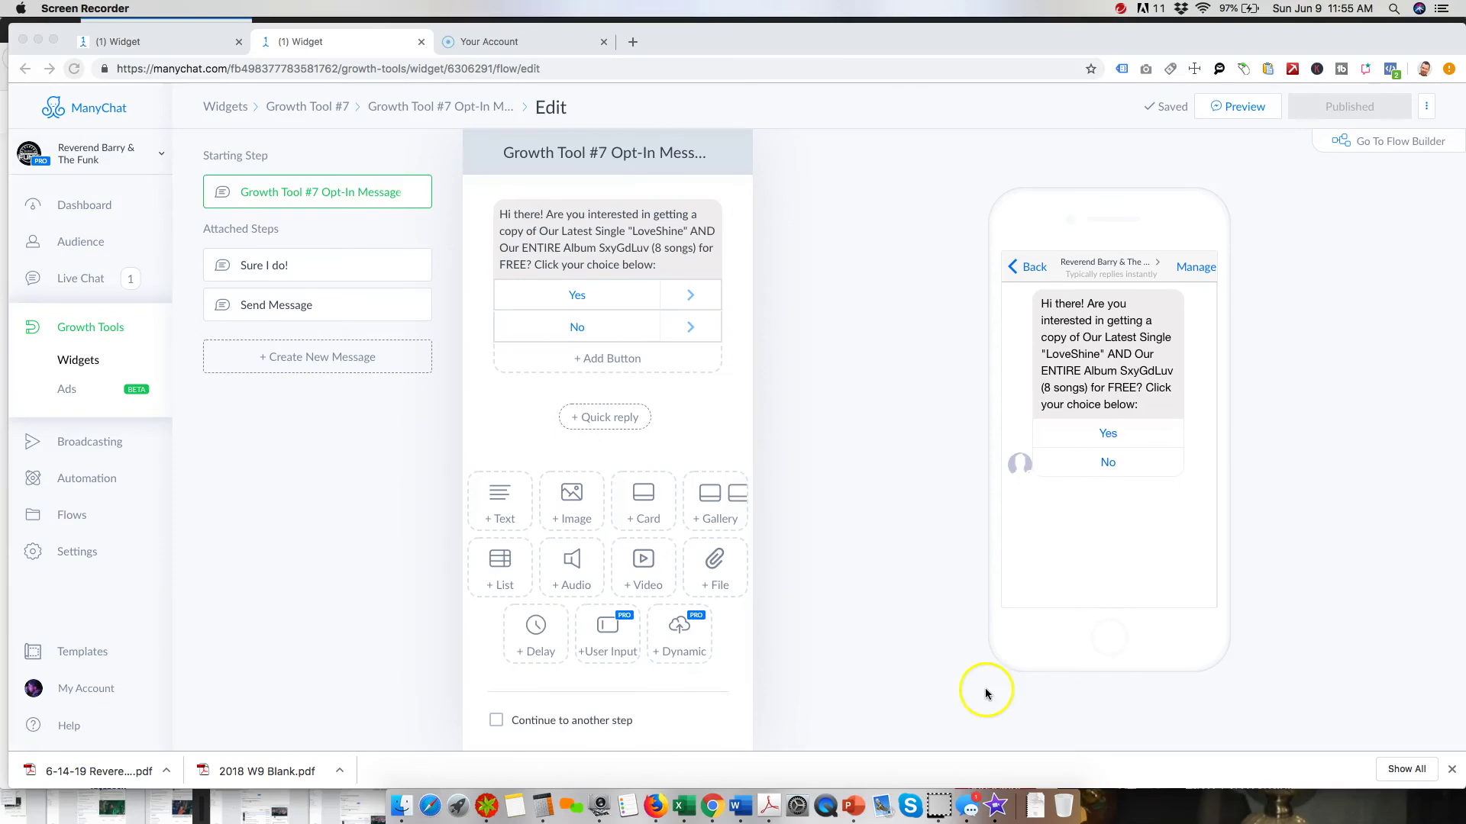
Open the follow-up message of the No button in the Growth Tool #7 opt-in message and review its text
{"action": "left_click", "coordinate": [737, 408]}
{"action": "left_click", "coordinate": [579, 329]}
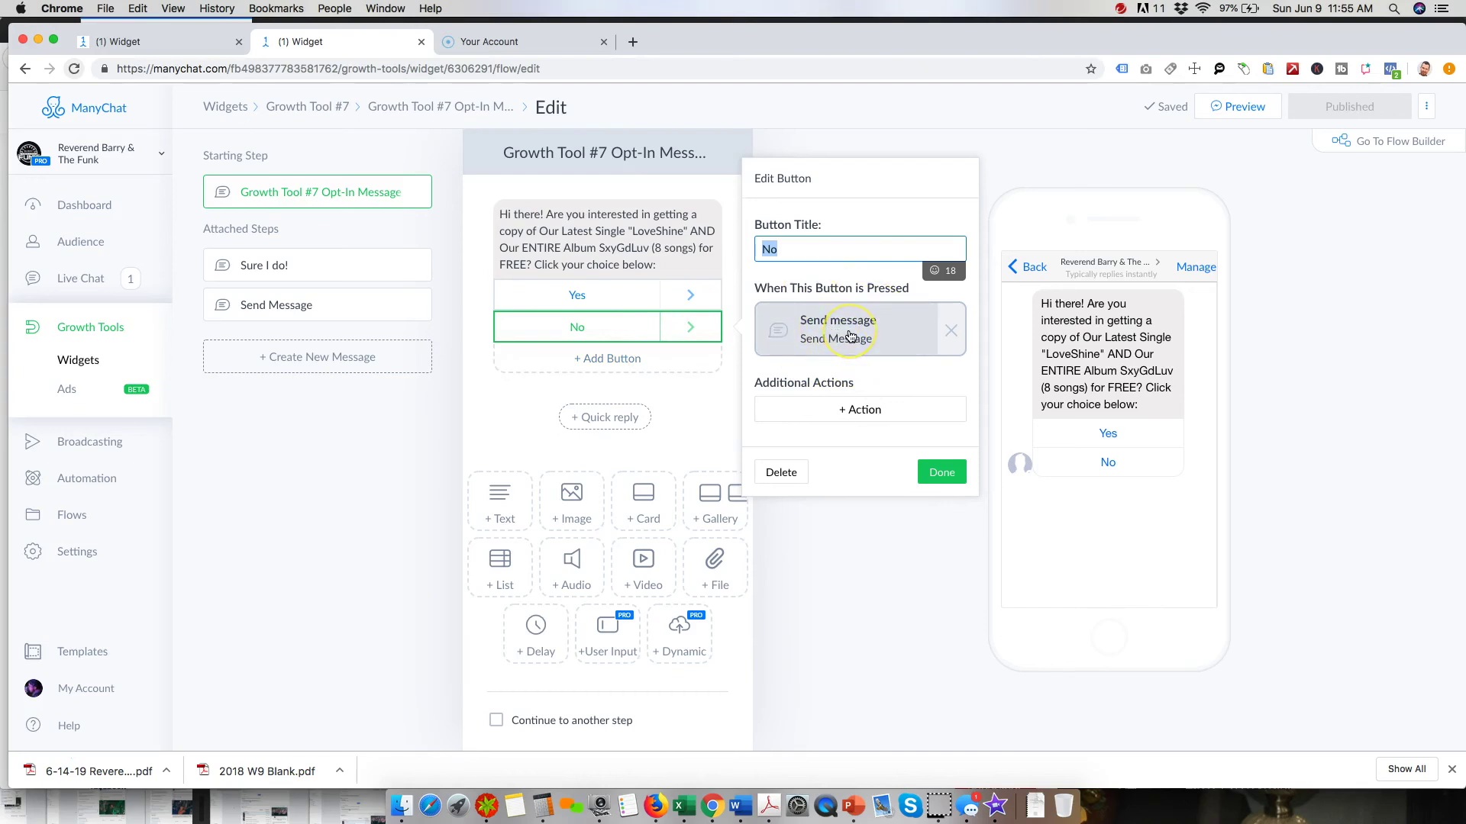
{"action": "left_click", "coordinate": [849, 336]}
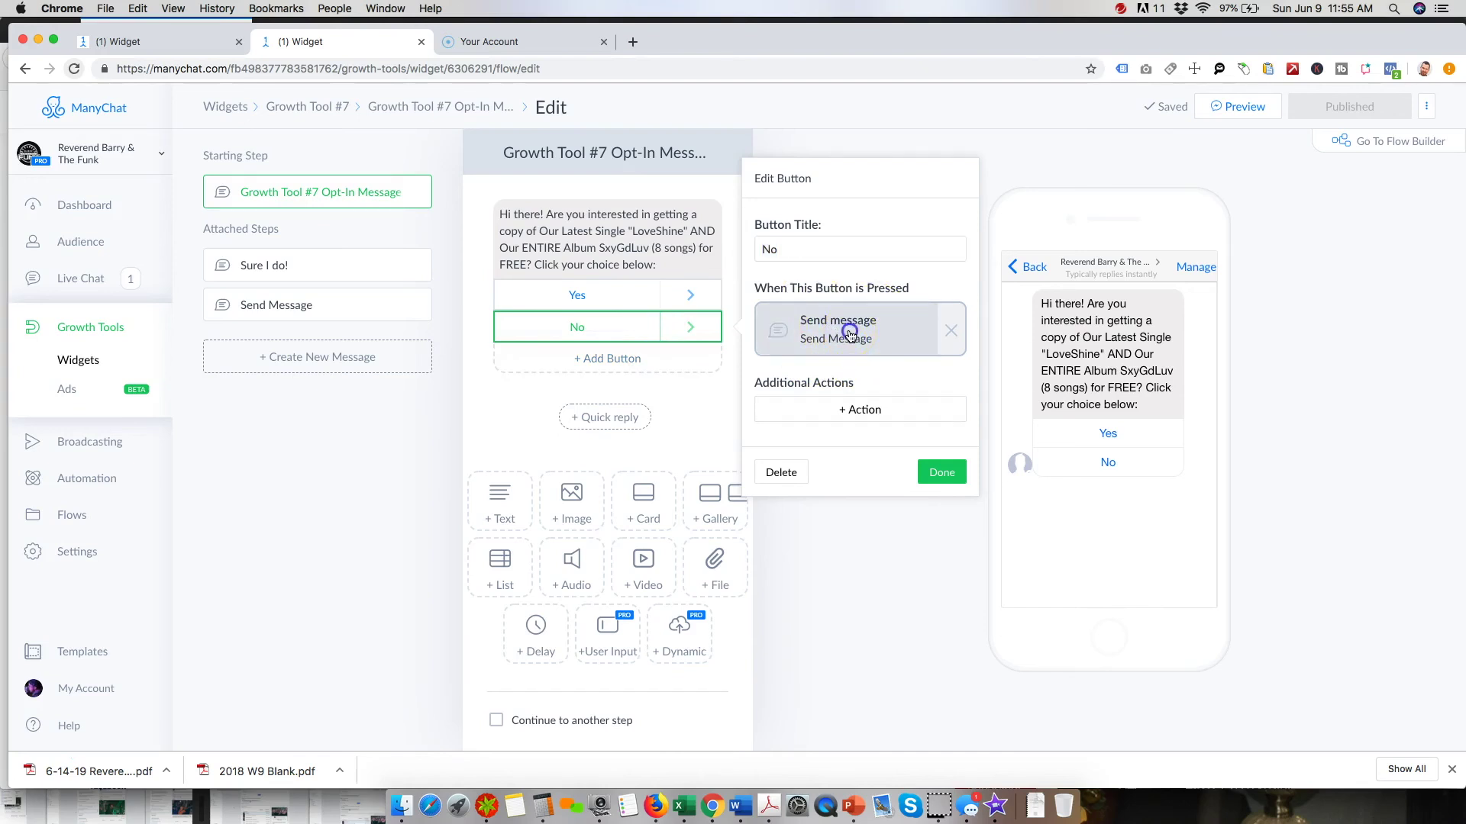
{"action": "left_click", "coordinate": [580, 225]}
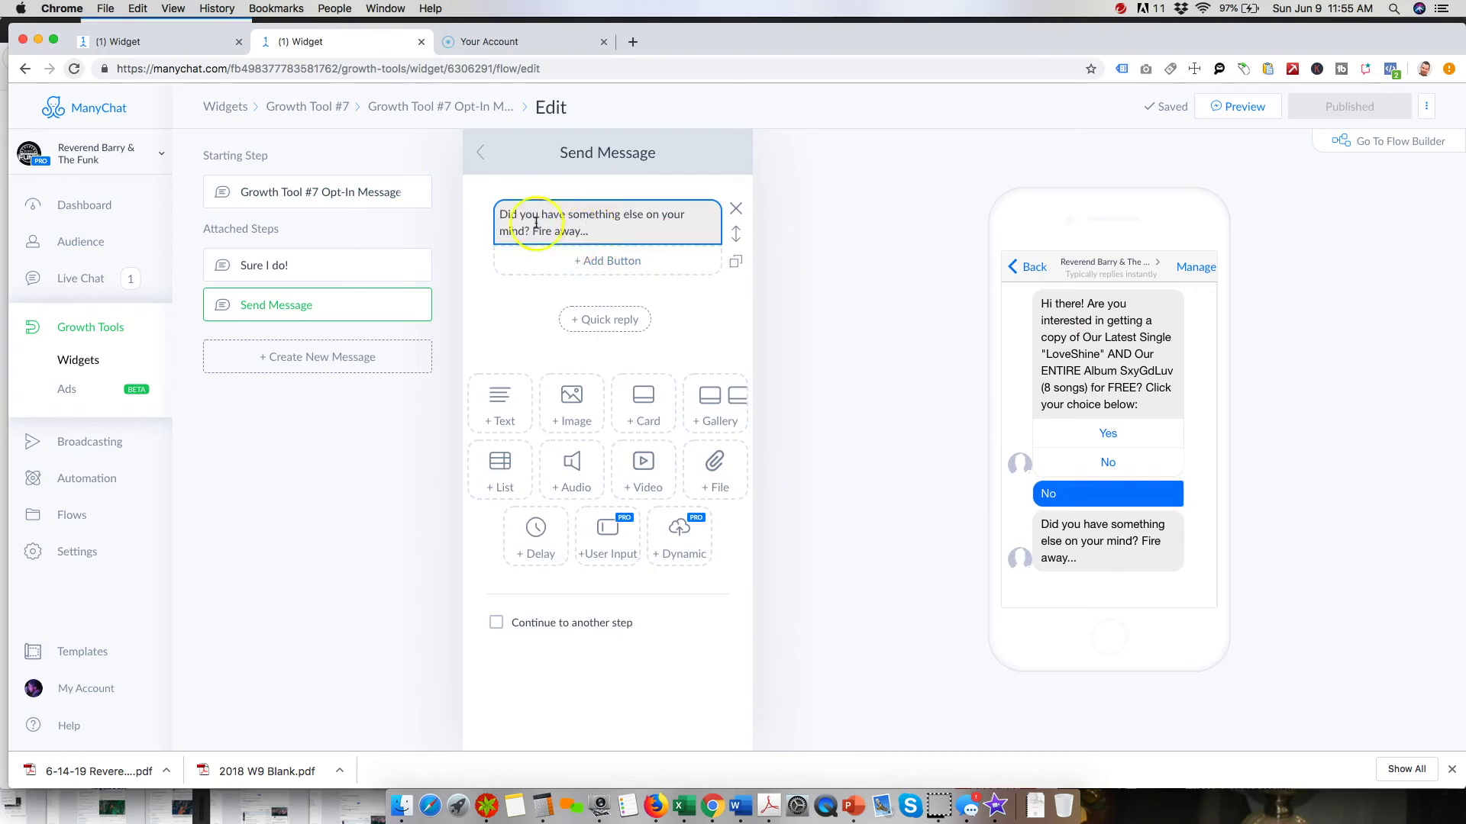
{"action": "left_click_drag", "start_coordinate": [503, 218], "coordinate": [622, 229]}
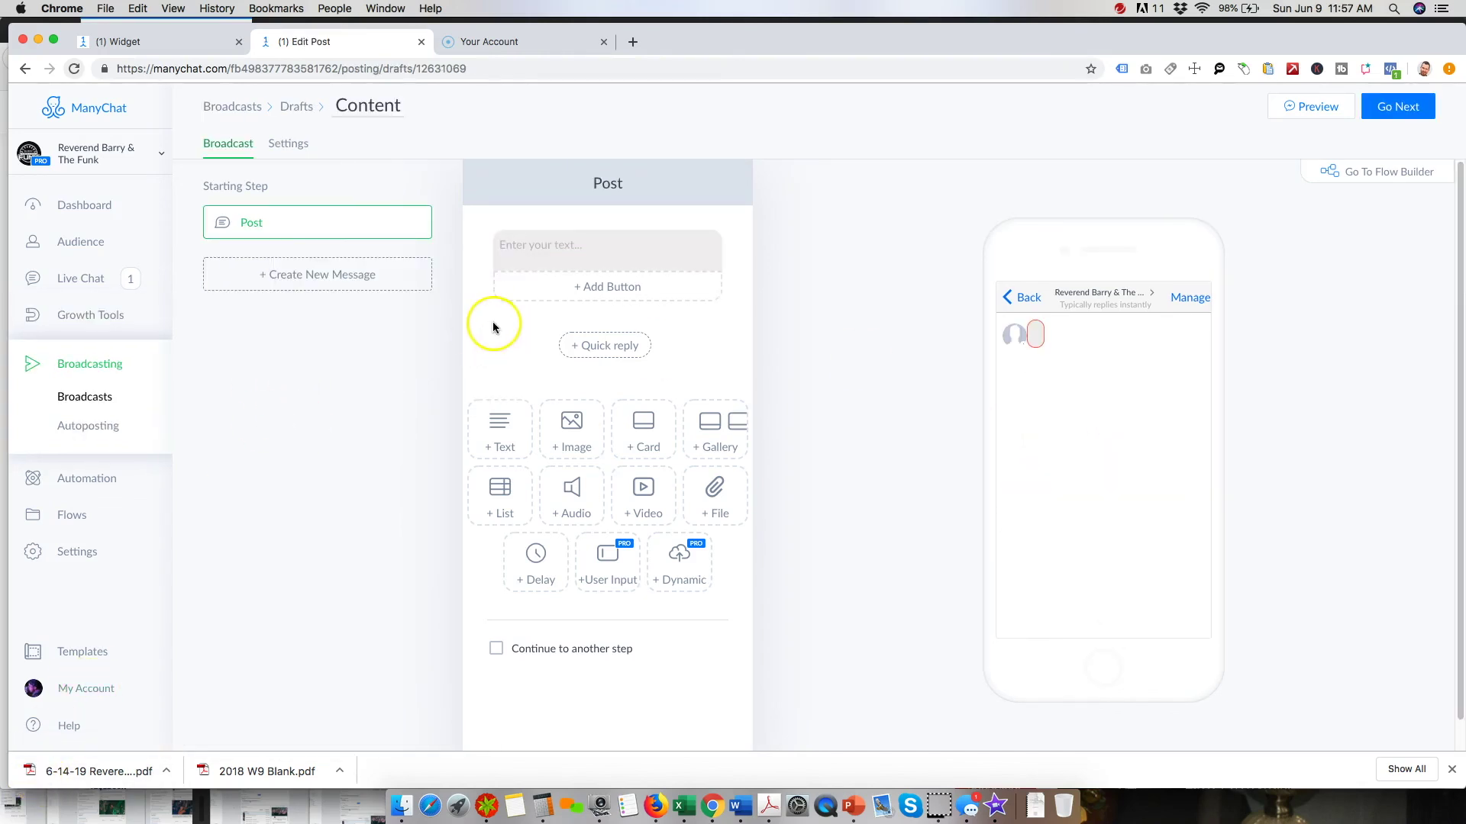
Return to the list of growth tools and open the Local Fans Messenger Ad widget
{"action": "left_click", "coordinate": [30, 69]}
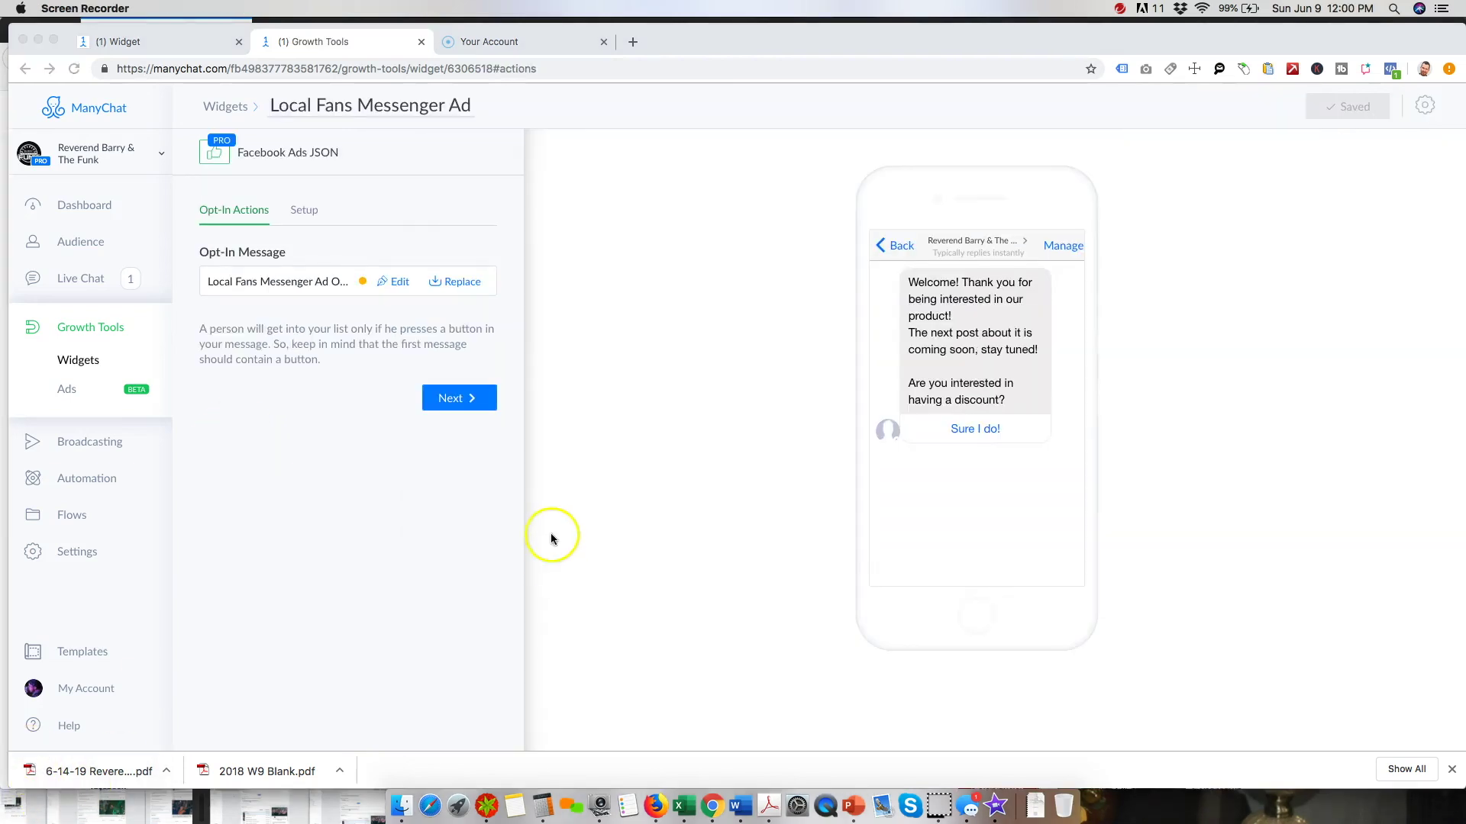
{"action": "left_click", "coordinate": [574, 530]}
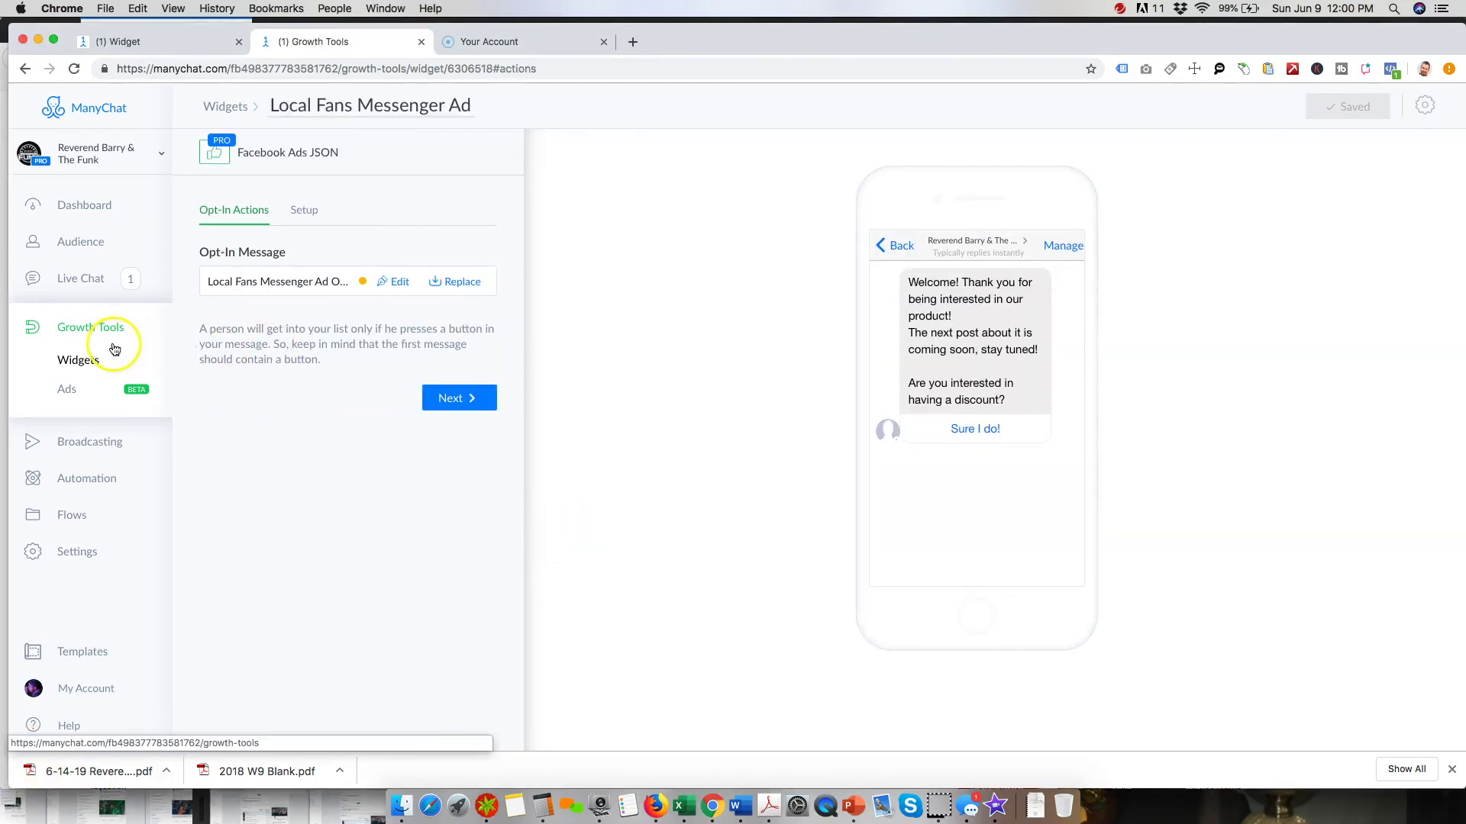
{"action": "left_click", "coordinate": [83, 361]}
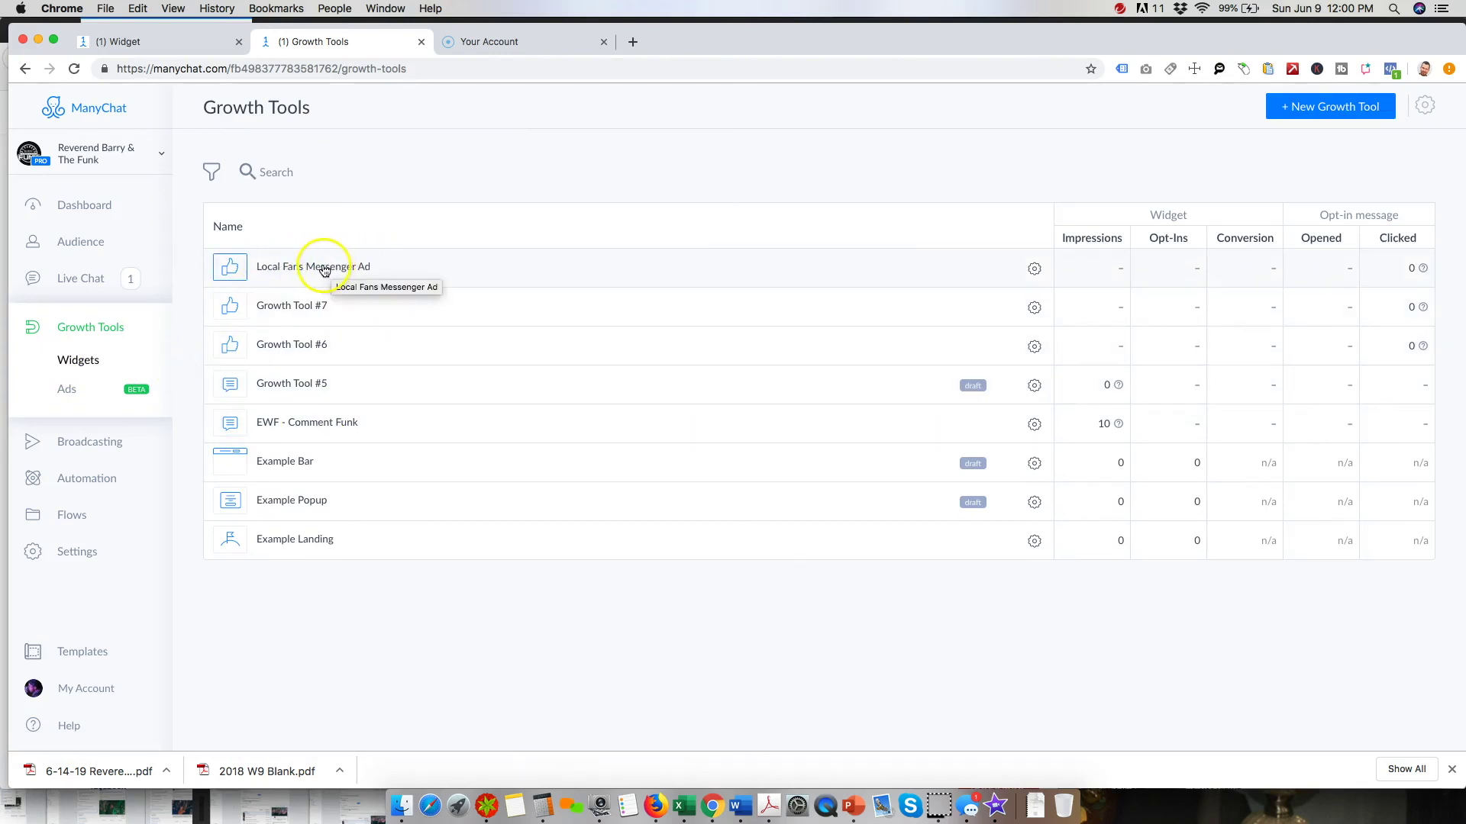
{"action": "left_click", "coordinate": [288, 267]}
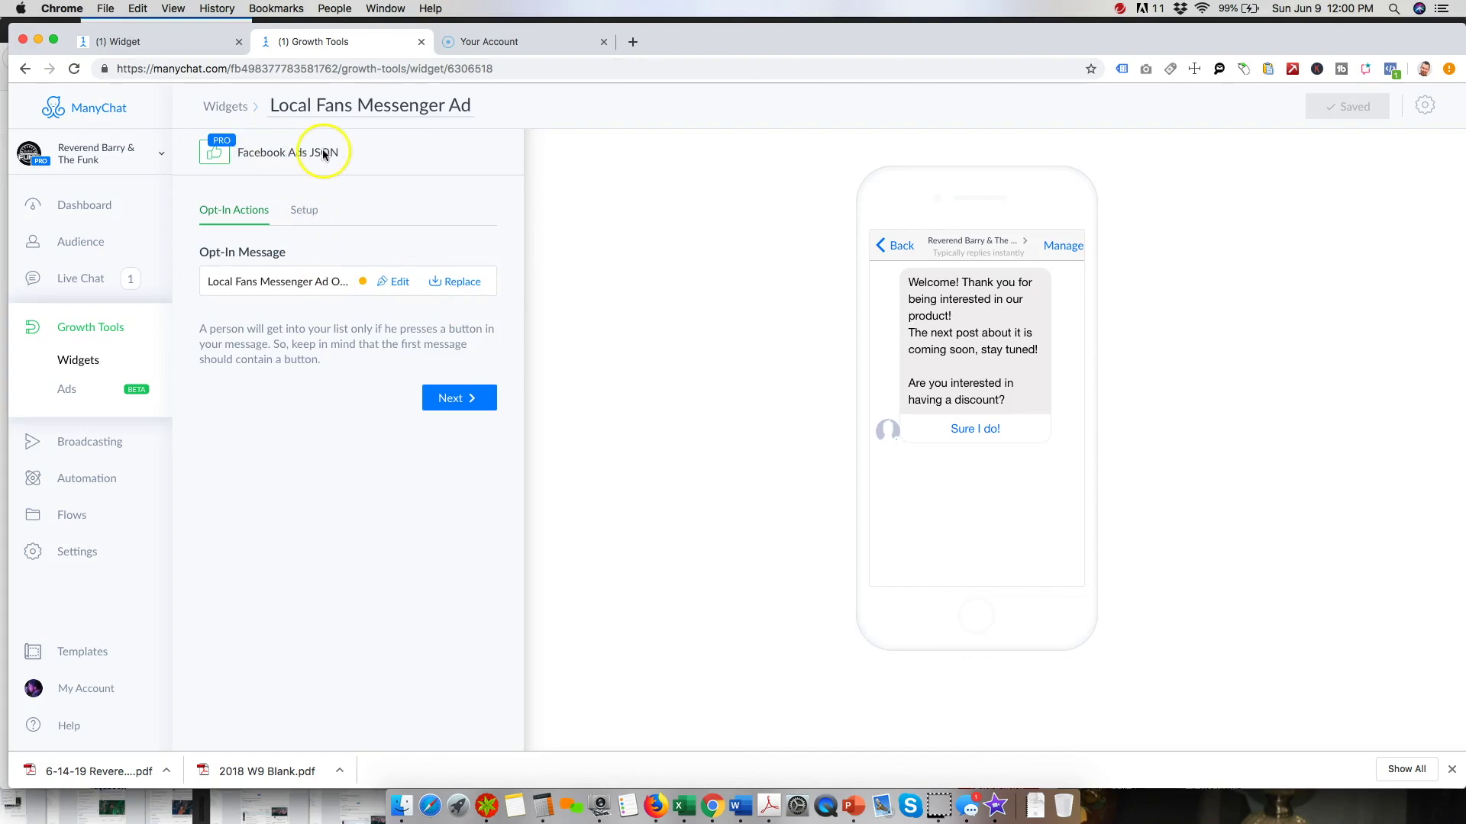
Copy the Facebook Ads JSON code from the widget's setup to the clipboard
{"action": "left_click", "coordinate": [304, 214]}
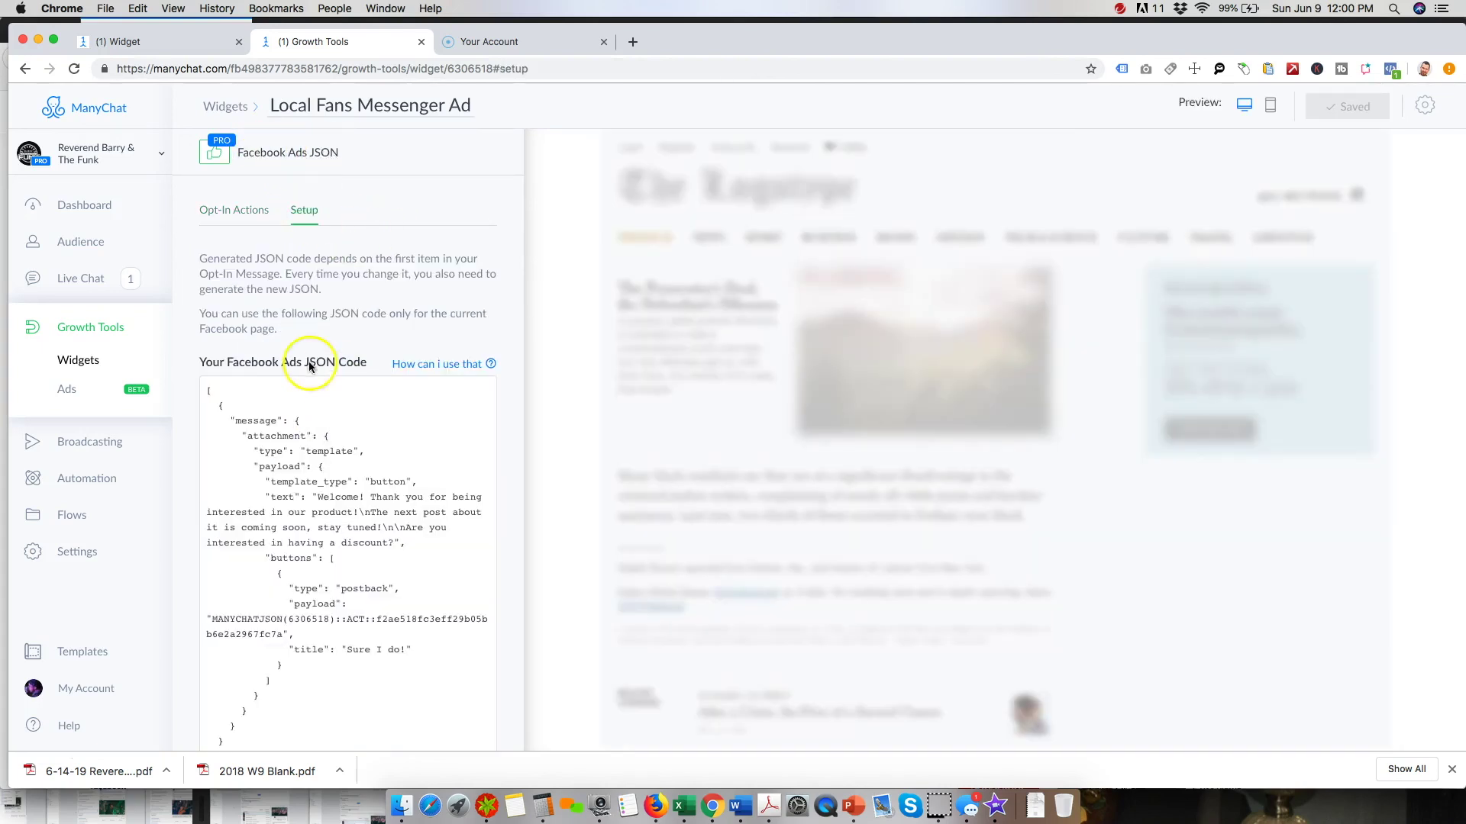
{"action": "scroll", "coordinate": [305, 500], "scroll_direction": "down", "scroll_amount": 3}
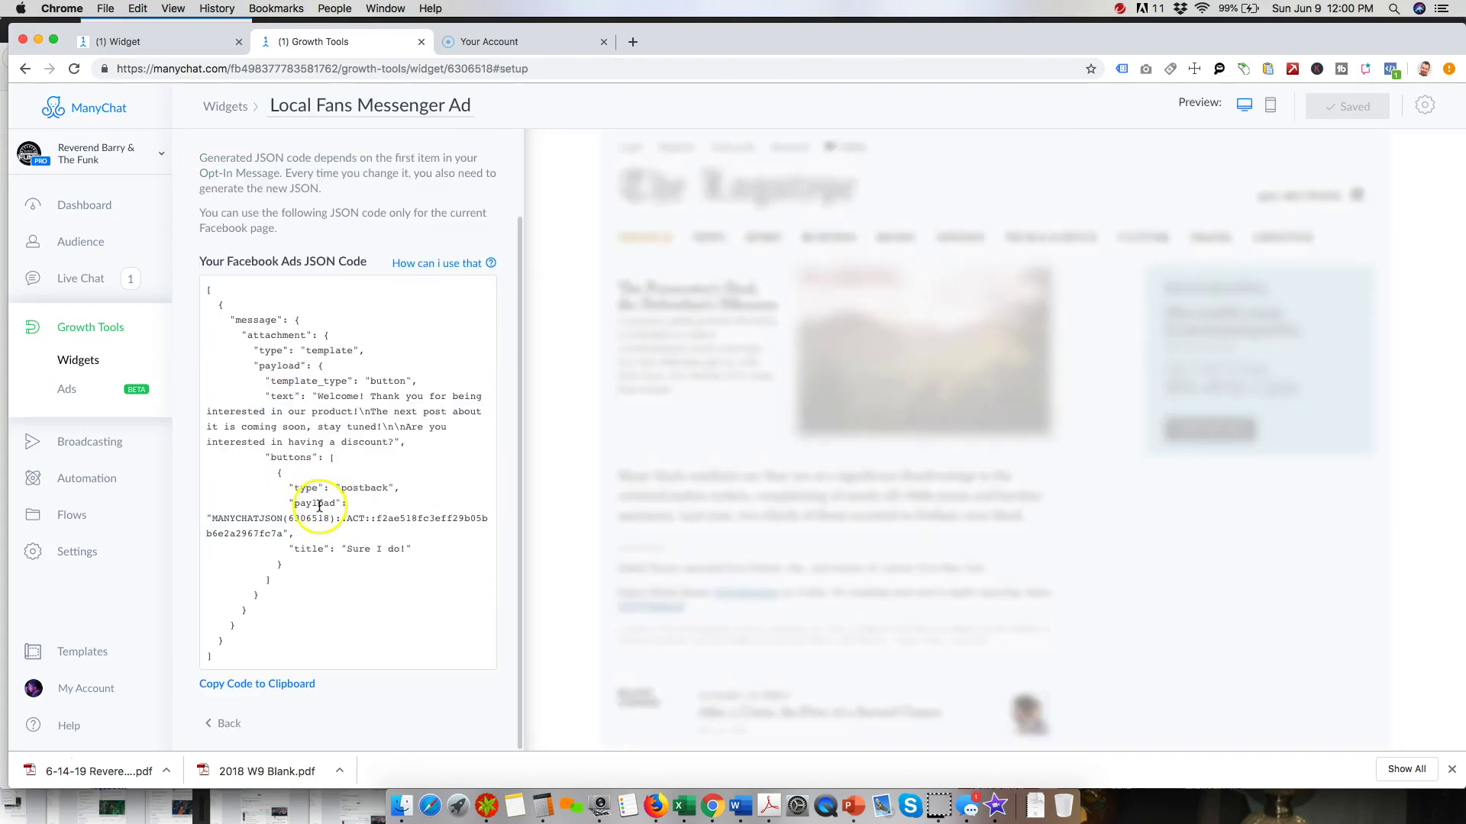
{"action": "left_click", "coordinate": [290, 683]}
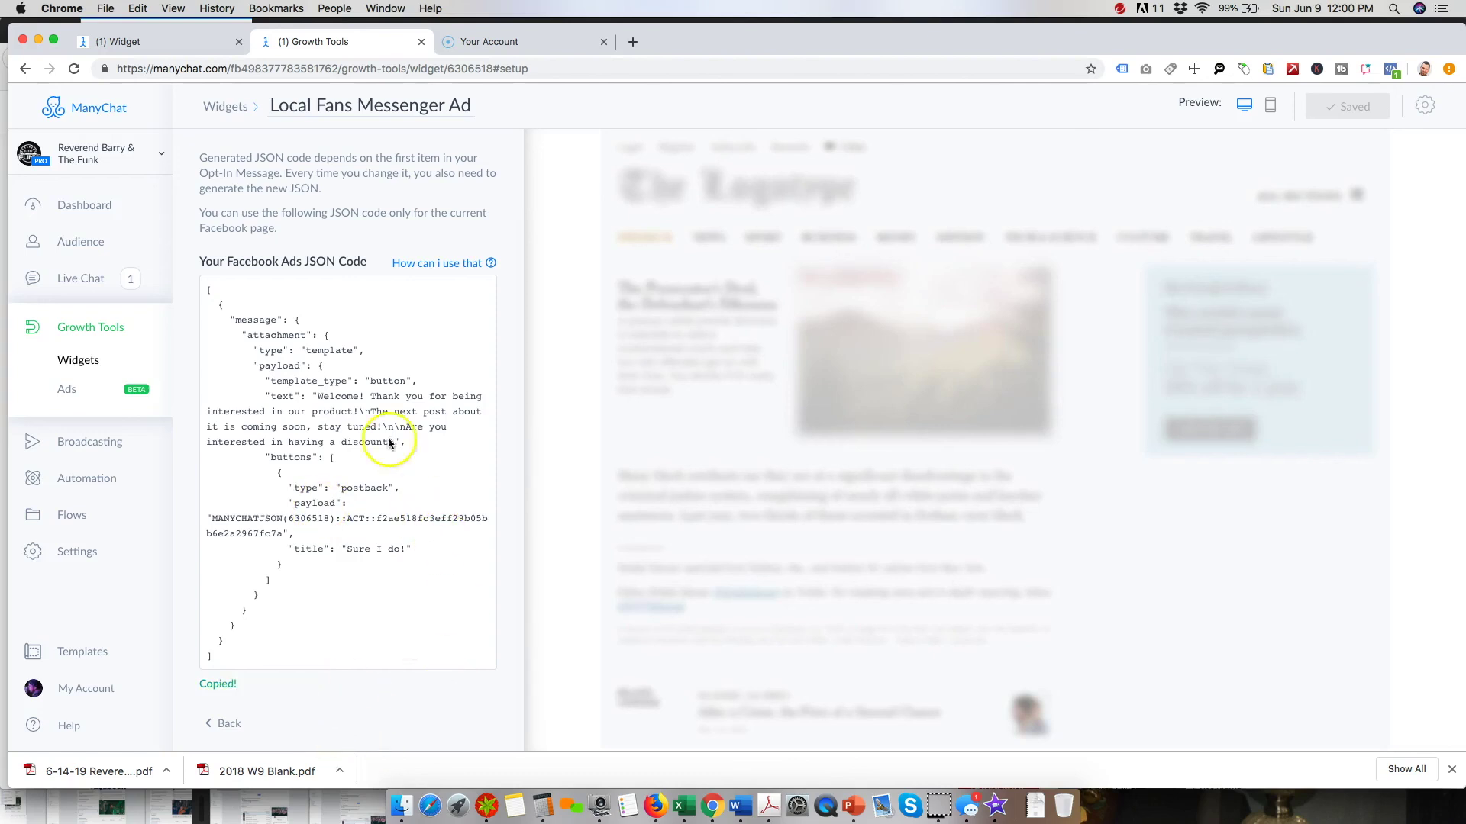